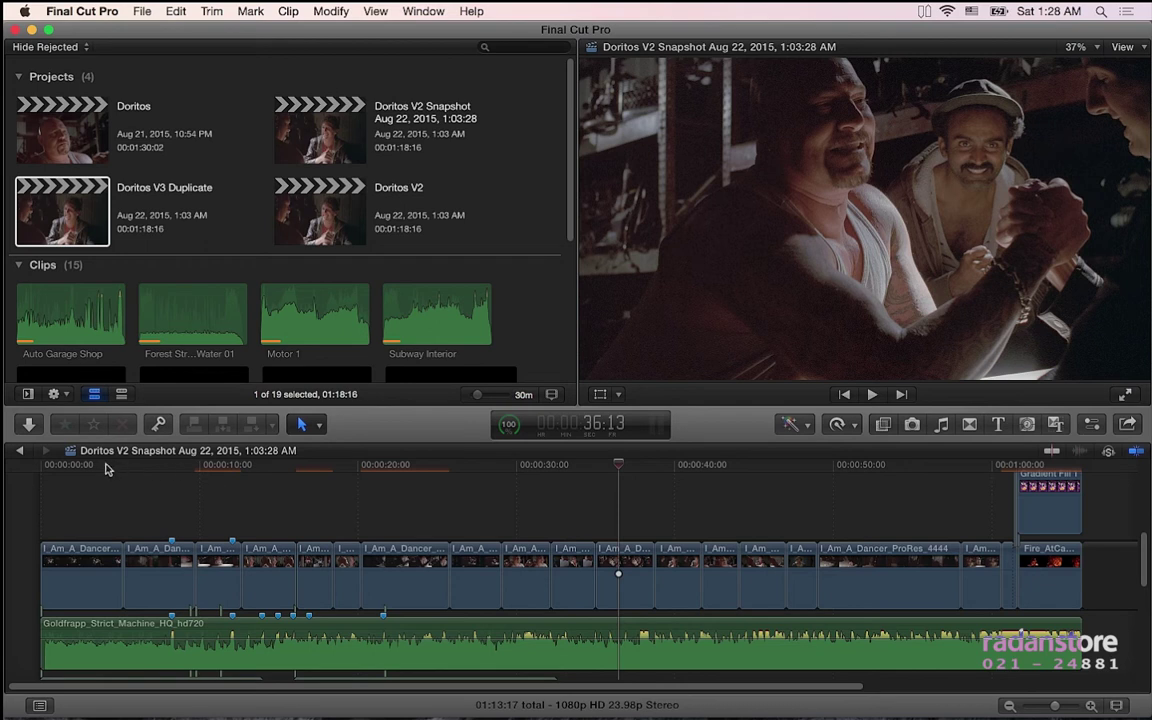
Delete the empty gap after the last clip in the timeline
{"action": "scroll", "coordinate": [791, 568], "scroll_direction": "right", "scroll_amount": 5}
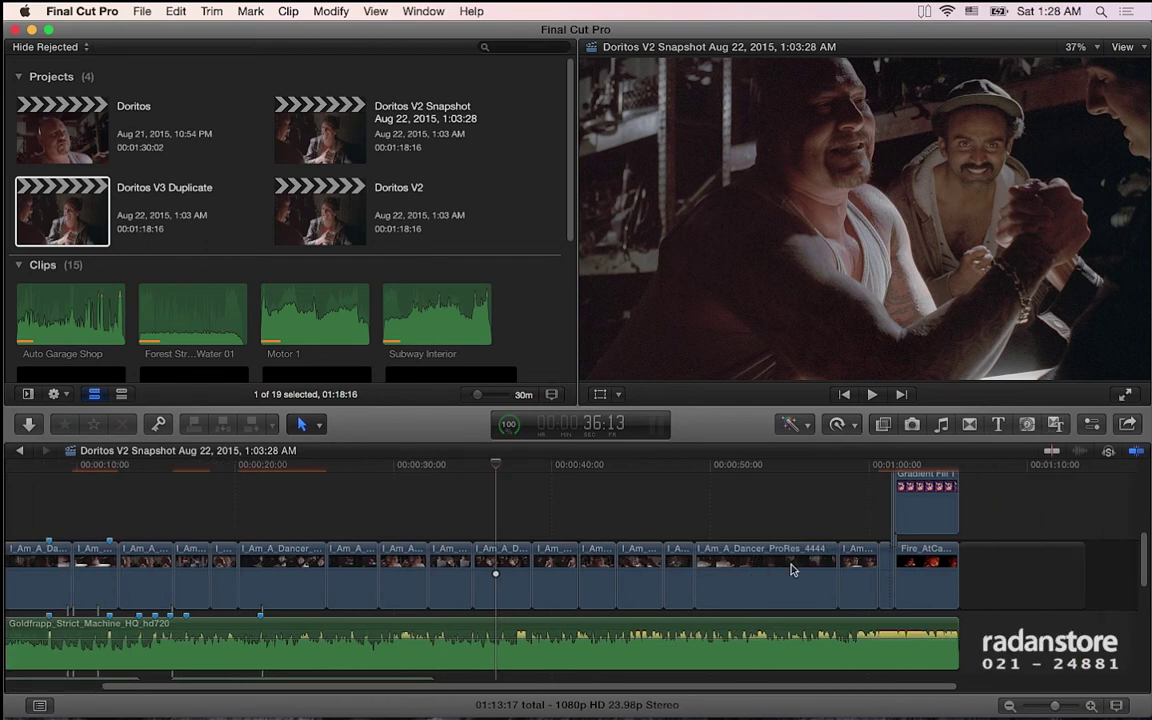
{"action": "left_click", "coordinate": [1025, 550]}
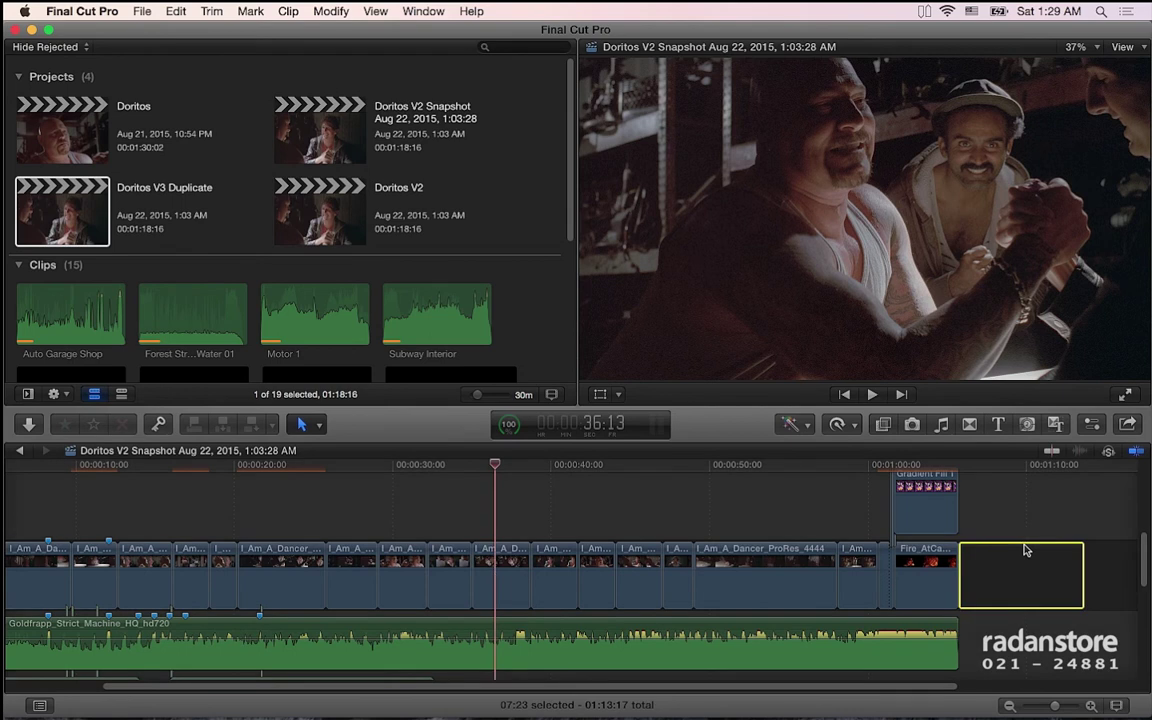
{"action": "key", "text": "Delete"}
Blade the clip at 30:18
{"action": "left_click", "coordinate": [1028, 568]}
{"action": "left_click", "coordinate": [943, 466]}
{"action": "left_click", "coordinate": [893, 468]}
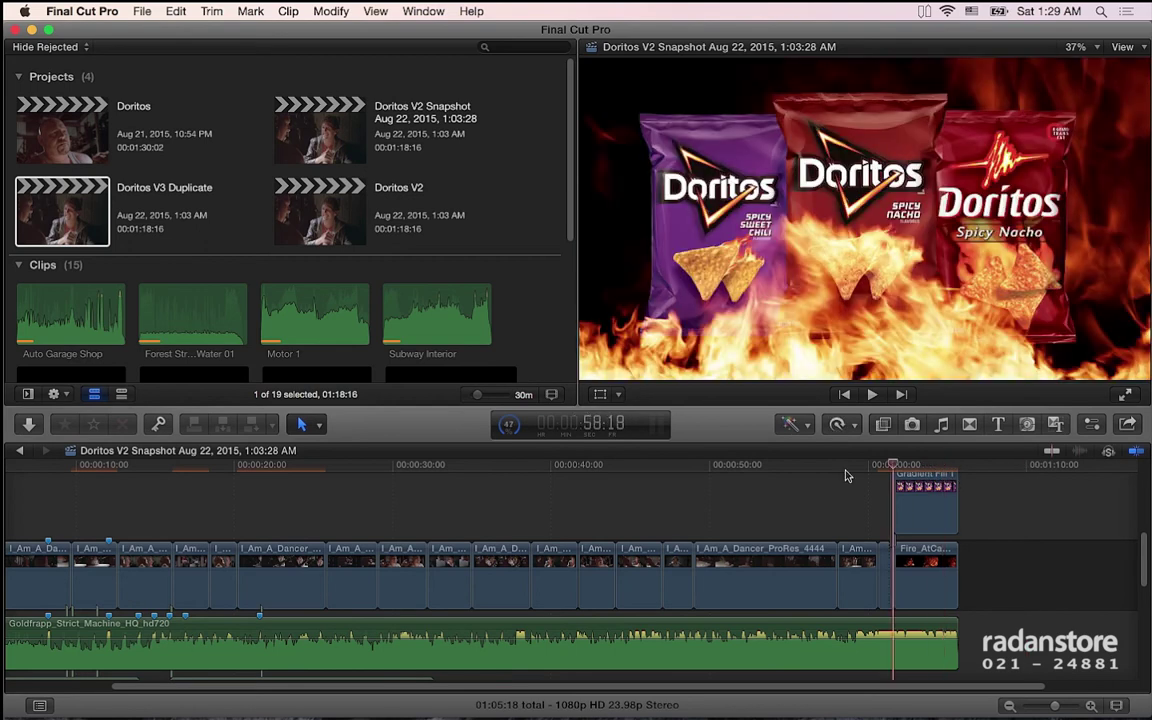
{"action": "left_click", "coordinate": [769, 485]}
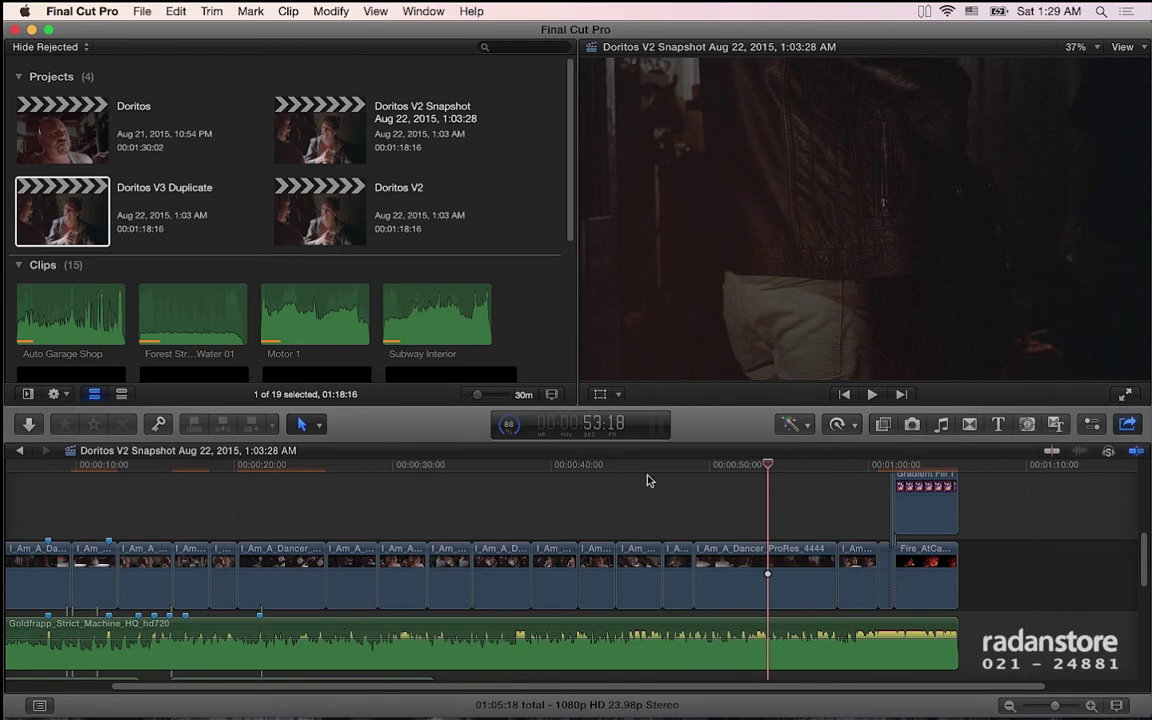
{"action": "left_click", "coordinate": [396, 466]}
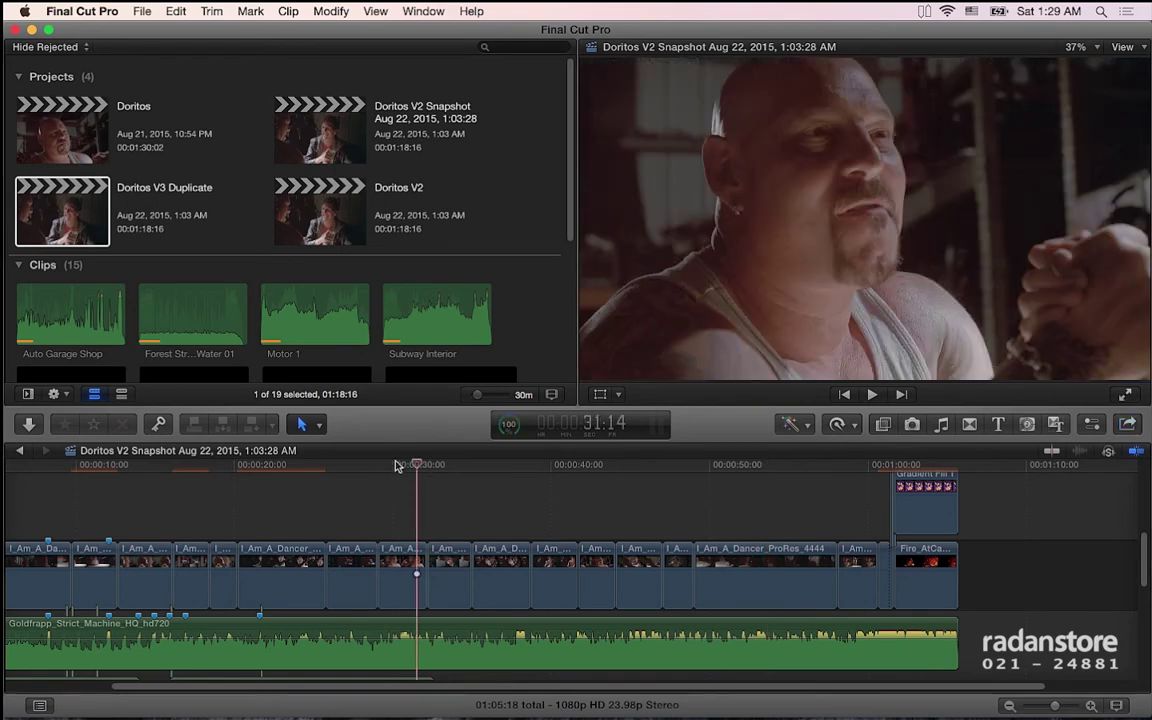
{"action": "left_click", "coordinate": [395, 466]}
{"action": "left_click", "coordinate": [403, 466]}
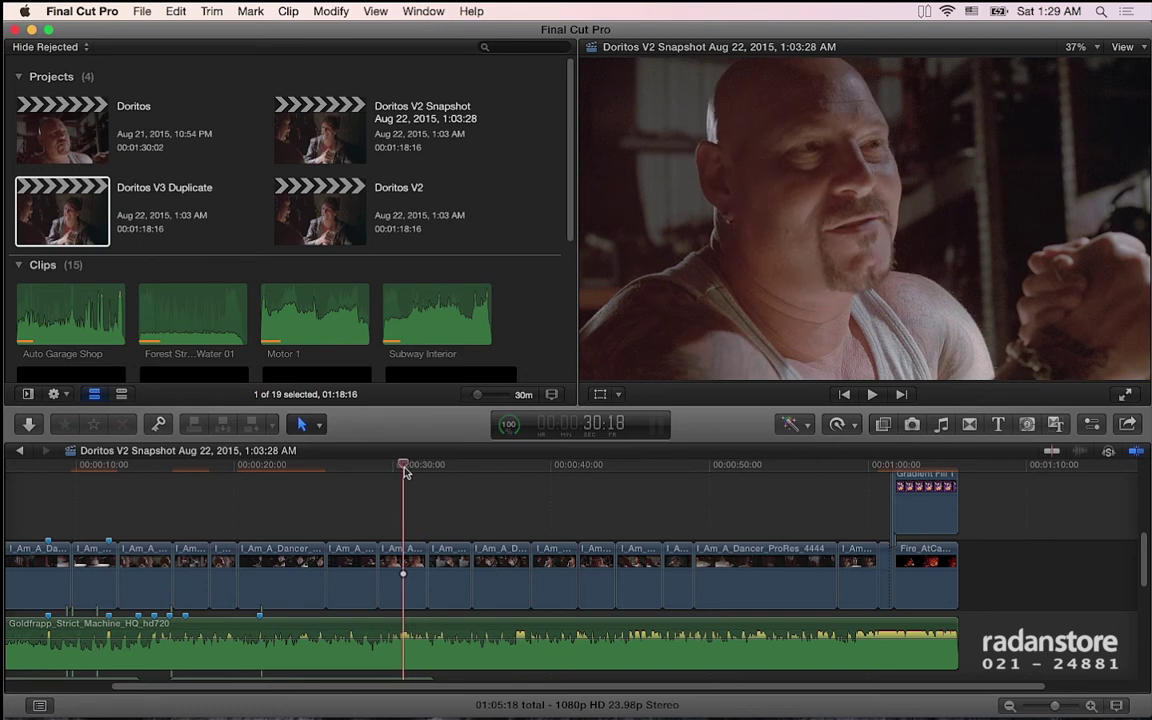
{"action": "key", "text": "cmd+b"}
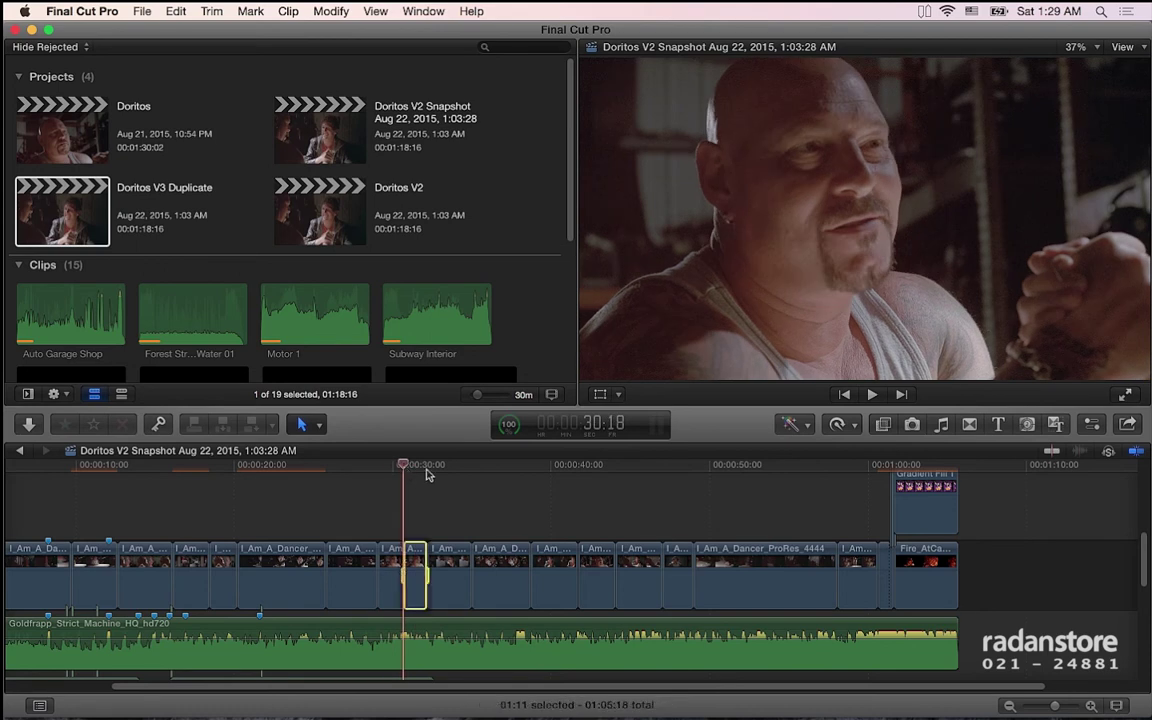
Mark the range from the cut to the 37:14 playhead, then bring up the Share menu
{"action": "left_click", "coordinate": [512, 467]}
{"action": "key", "text": "o"}
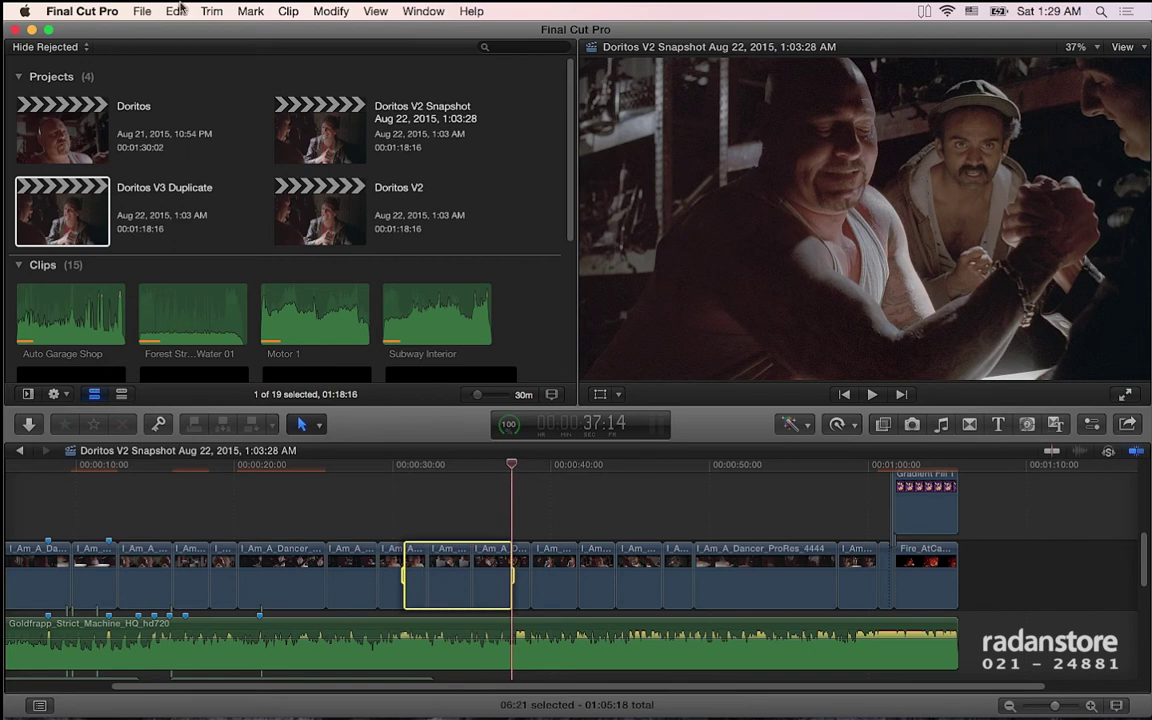
{"action": "left_click", "coordinate": [142, 11]}
{"action": "mouse_move", "coordinate": [193, 173]}
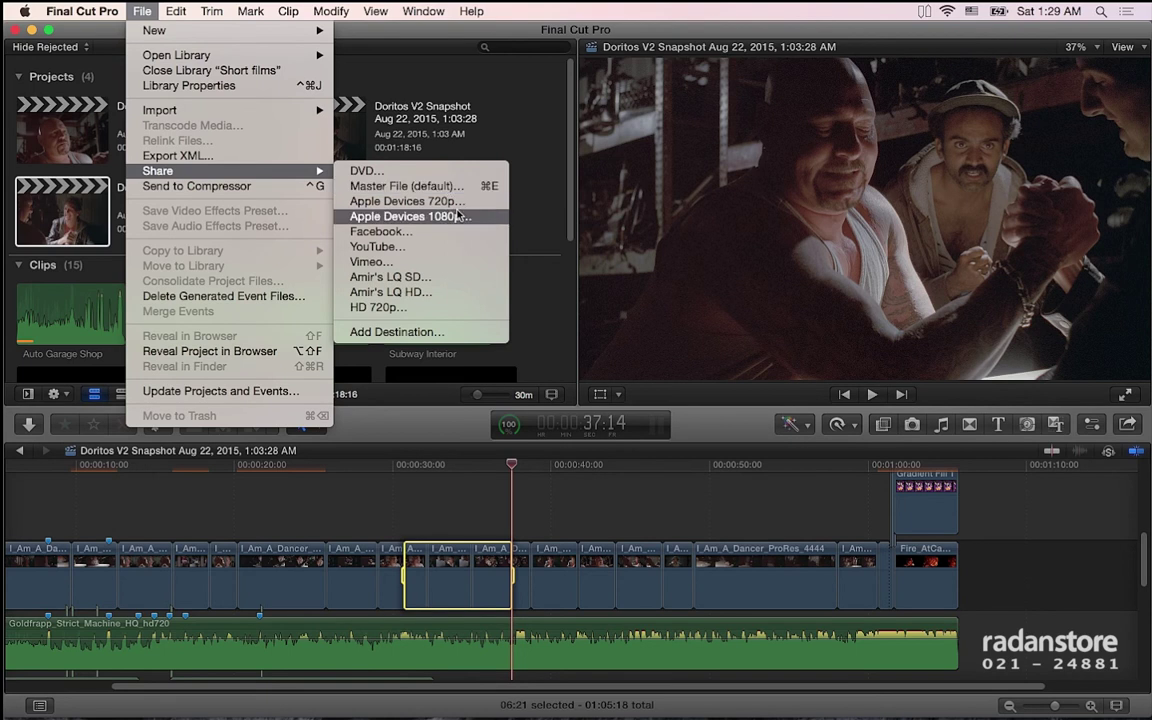
{"action": "left_click", "coordinate": [440, 186]}
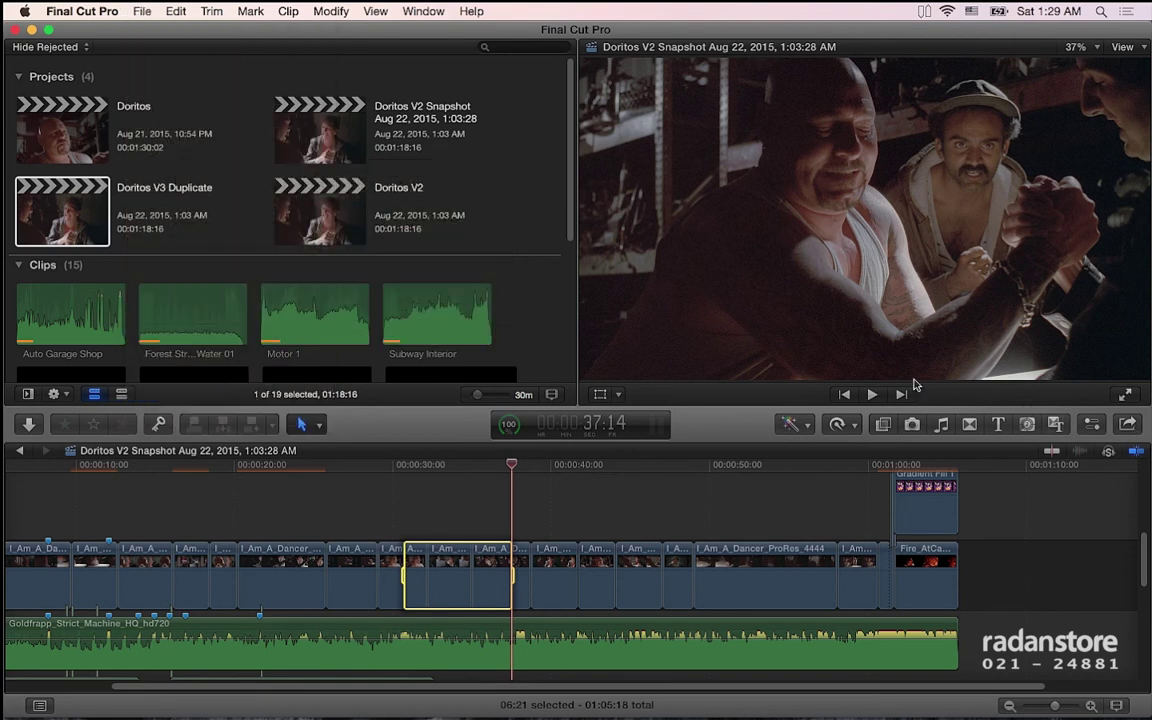
{"action": "left_click", "coordinate": [132, 12]}
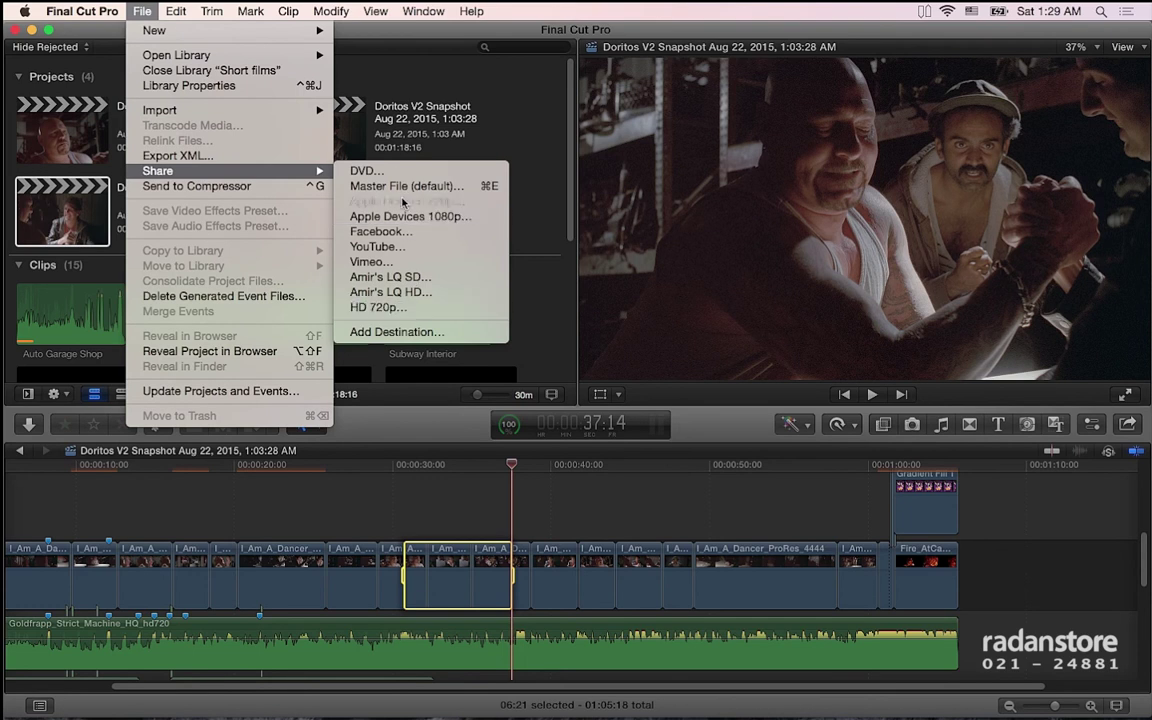
{"action": "left_click", "coordinate": [1140, 450]}
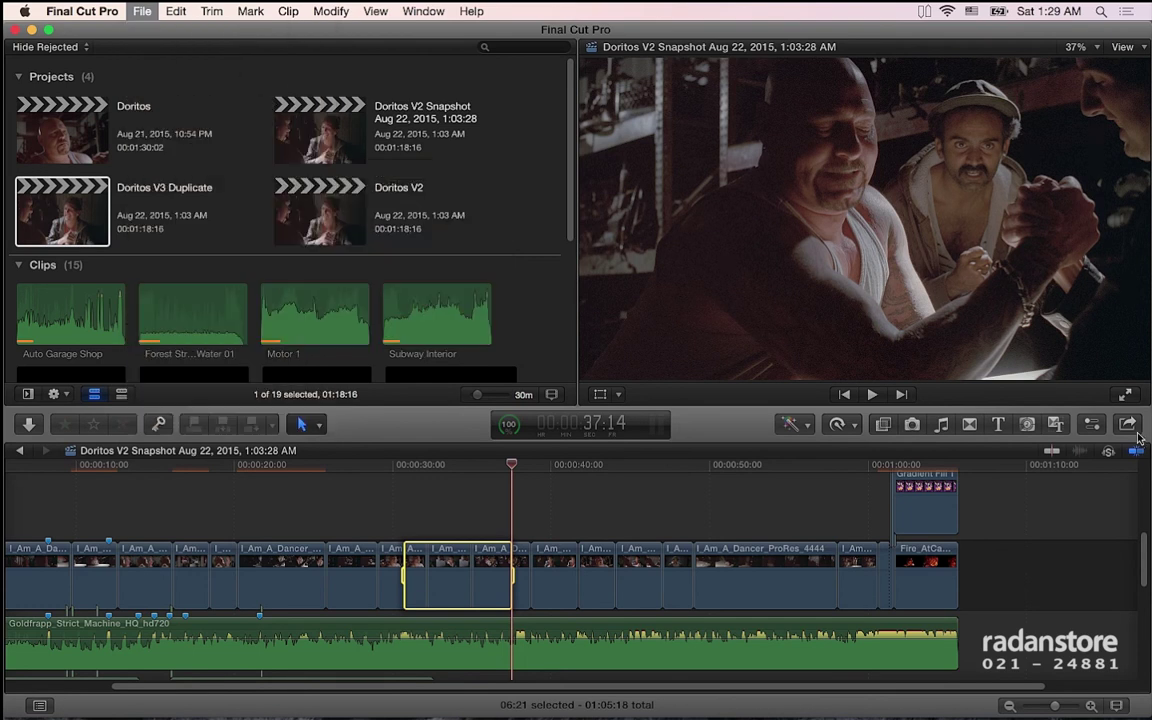
Open the Share Clip Selection menu for the 06:21 range
{"action": "left_click", "coordinate": [1127, 424]}
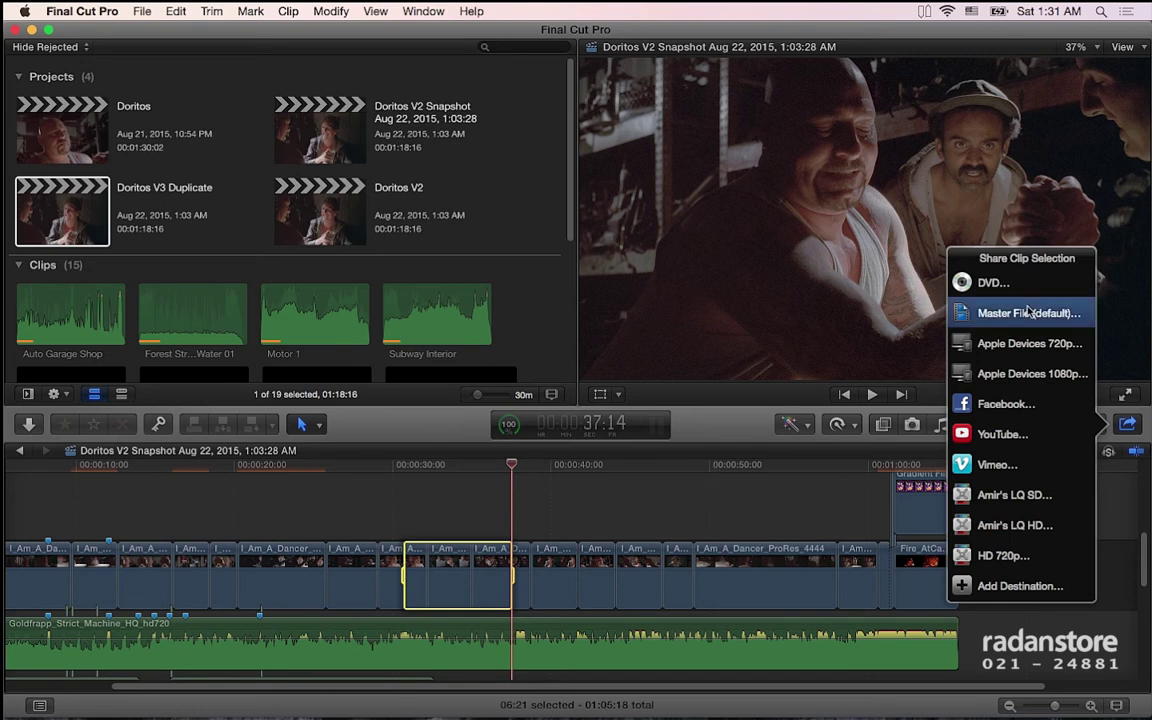
Preview the range's Master File export, cancel it, then choose Master File (default) again from the Share menu
{"action": "left_click", "coordinate": [635, 374]}
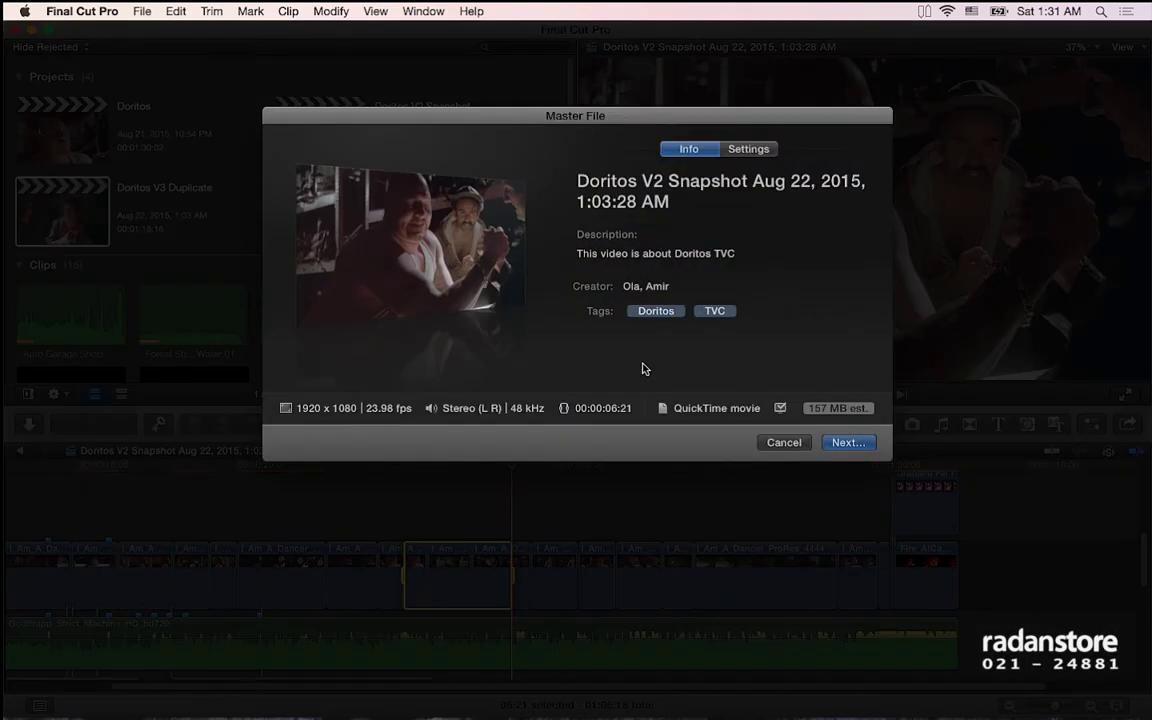
{"action": "left_click", "coordinate": [781, 442]}
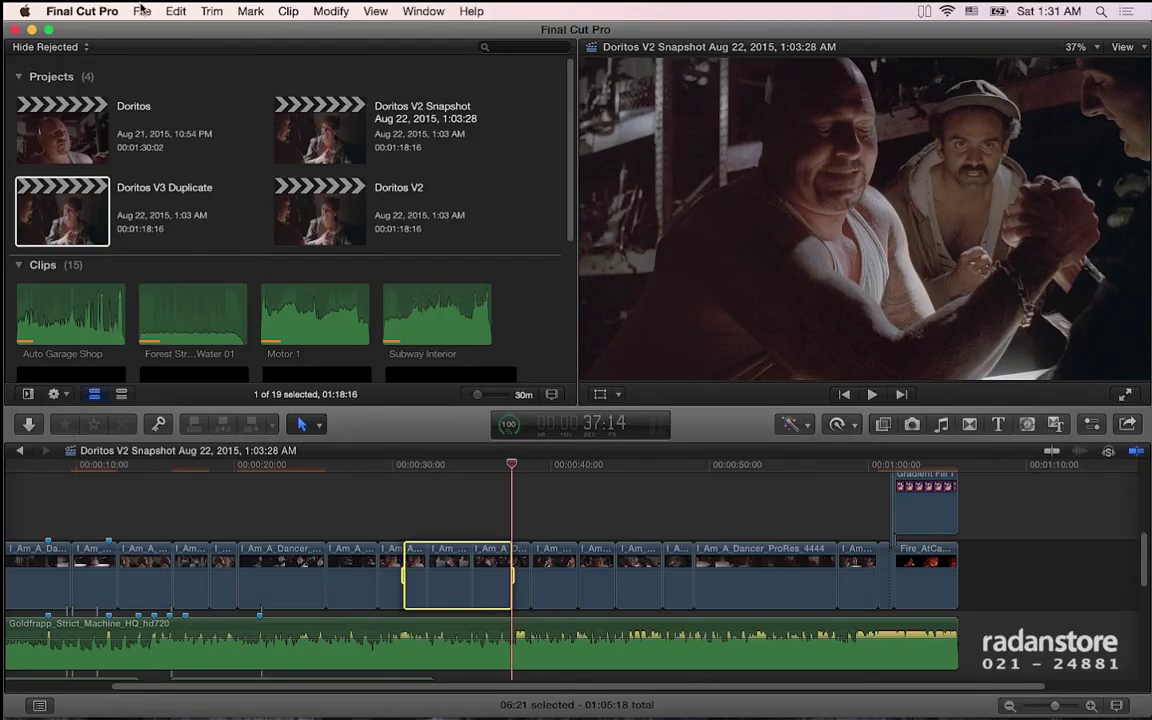
{"action": "left_click", "coordinate": [142, 11]}
{"action": "mouse_move", "coordinate": [240, 177]}
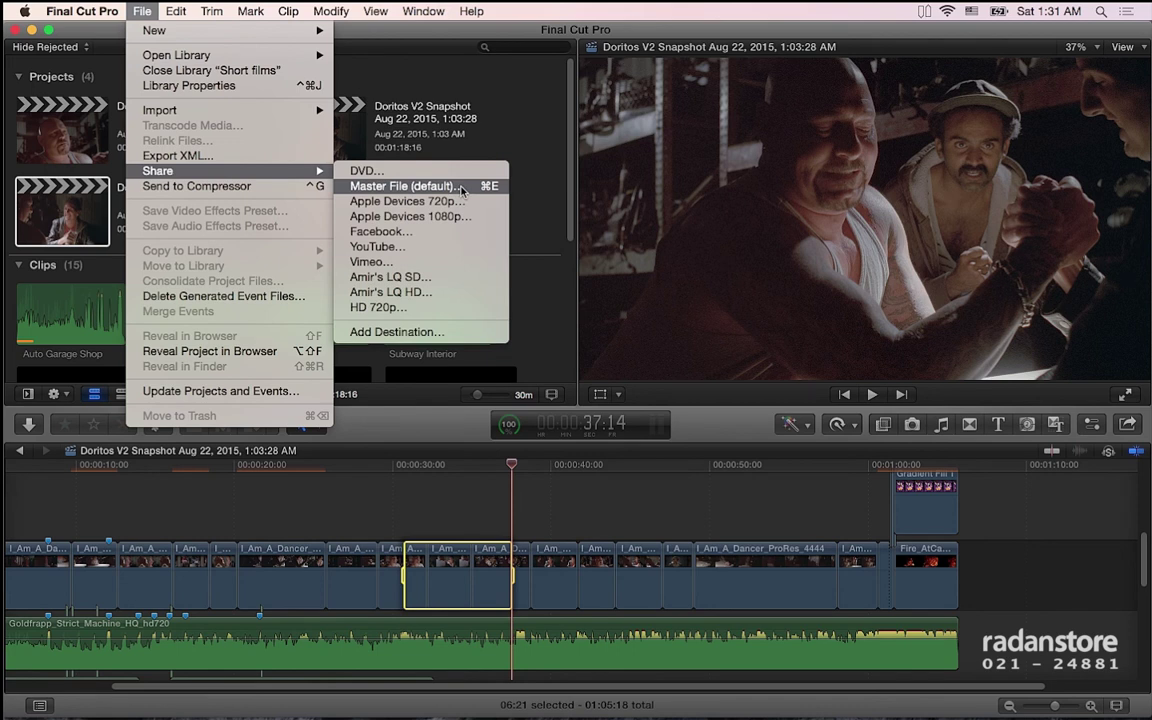
{"action": "left_click", "coordinate": [462, 188]}
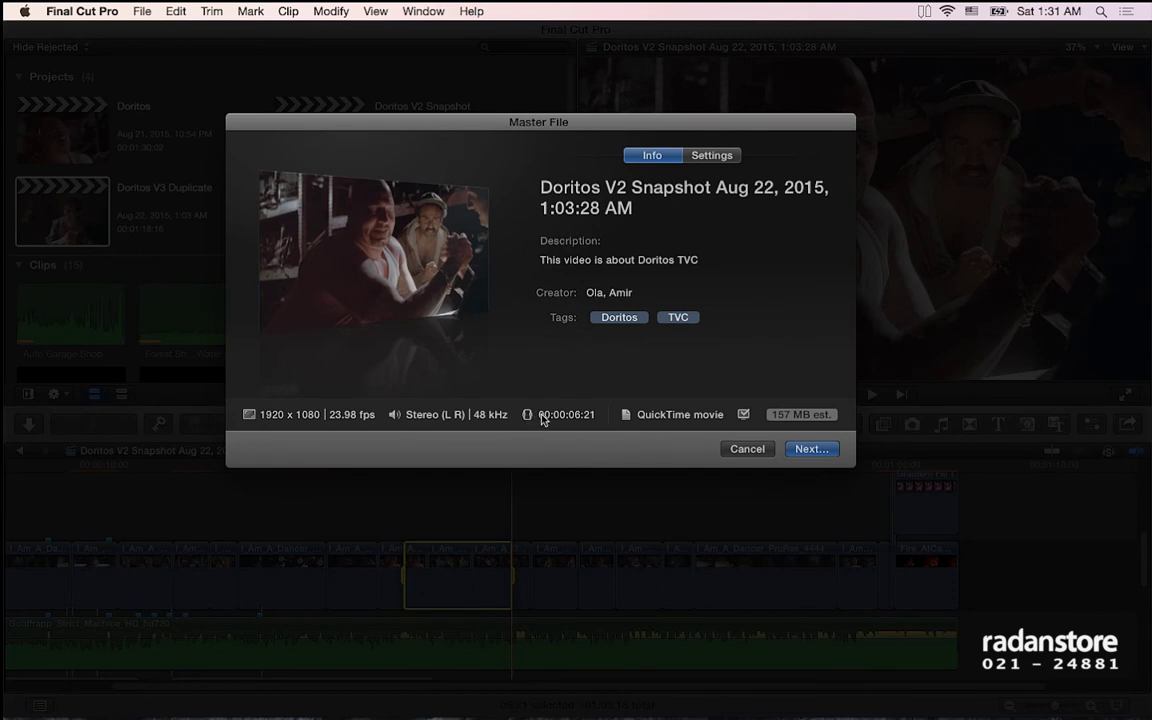
Cancel, clear the range, and start a Master File export of the full 00:01:05:18 project
{"action": "left_click", "coordinate": [755, 450]}
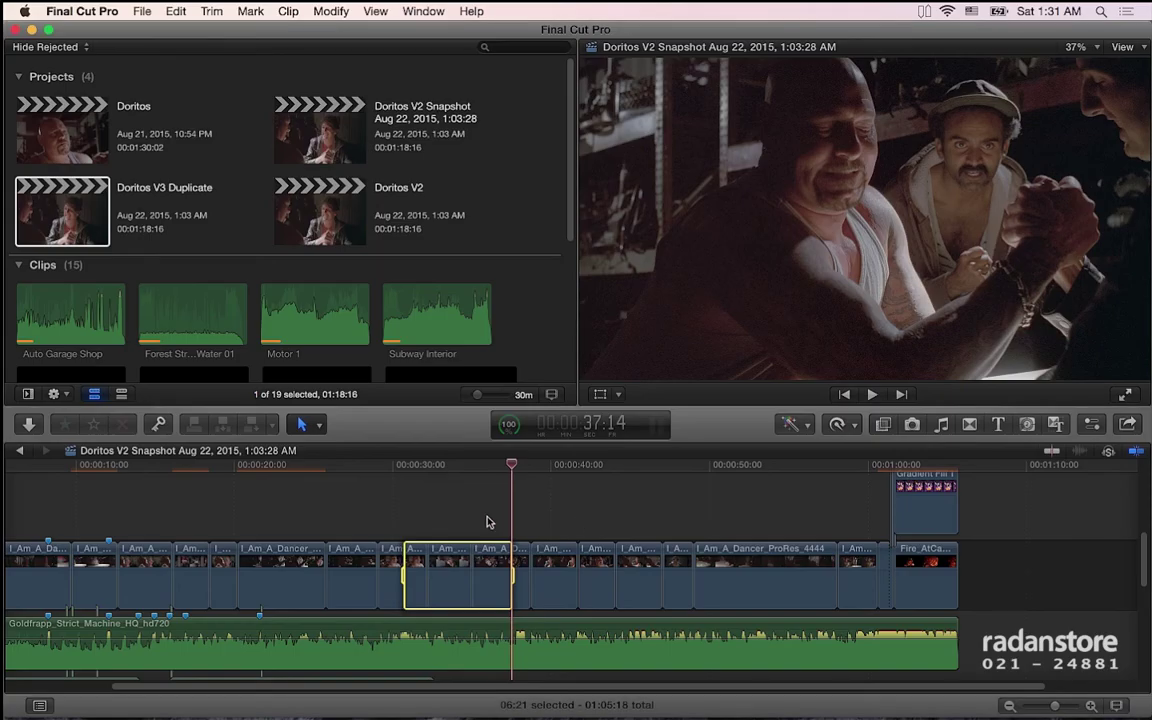
{"action": "left_click", "coordinate": [478, 512]}
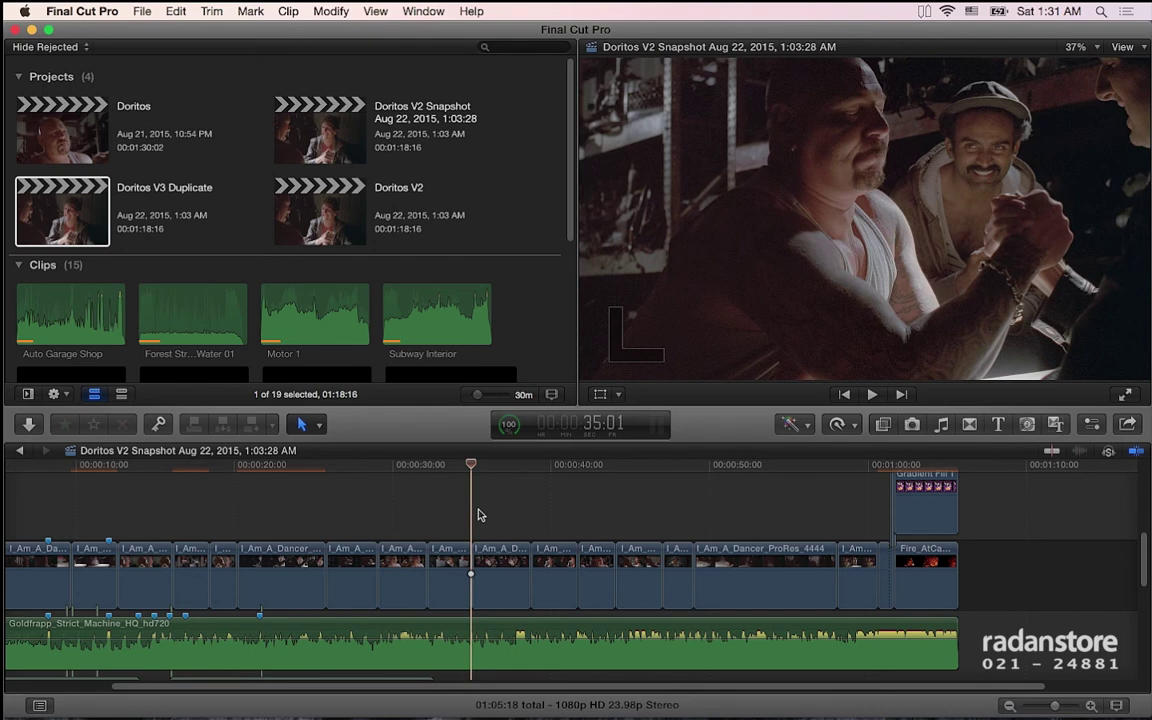
{"action": "left_click", "coordinate": [508, 468]}
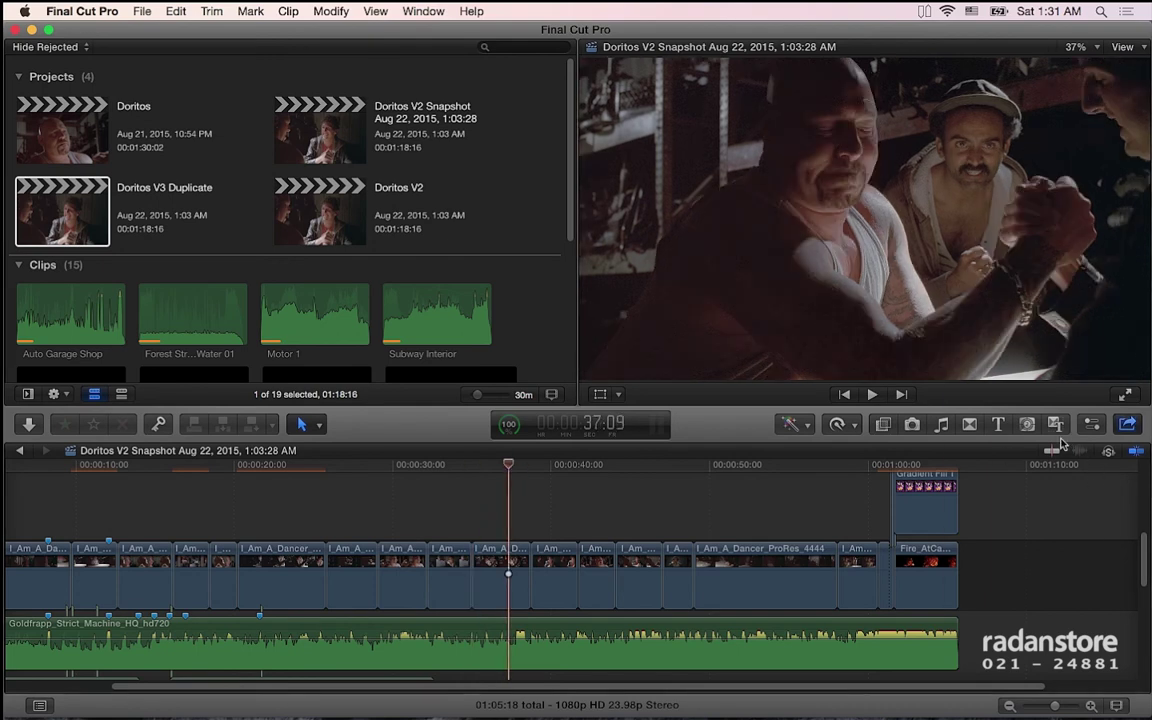
{"action": "left_click", "coordinate": [1127, 424]}
{"action": "left_click", "coordinate": [628, 492]}
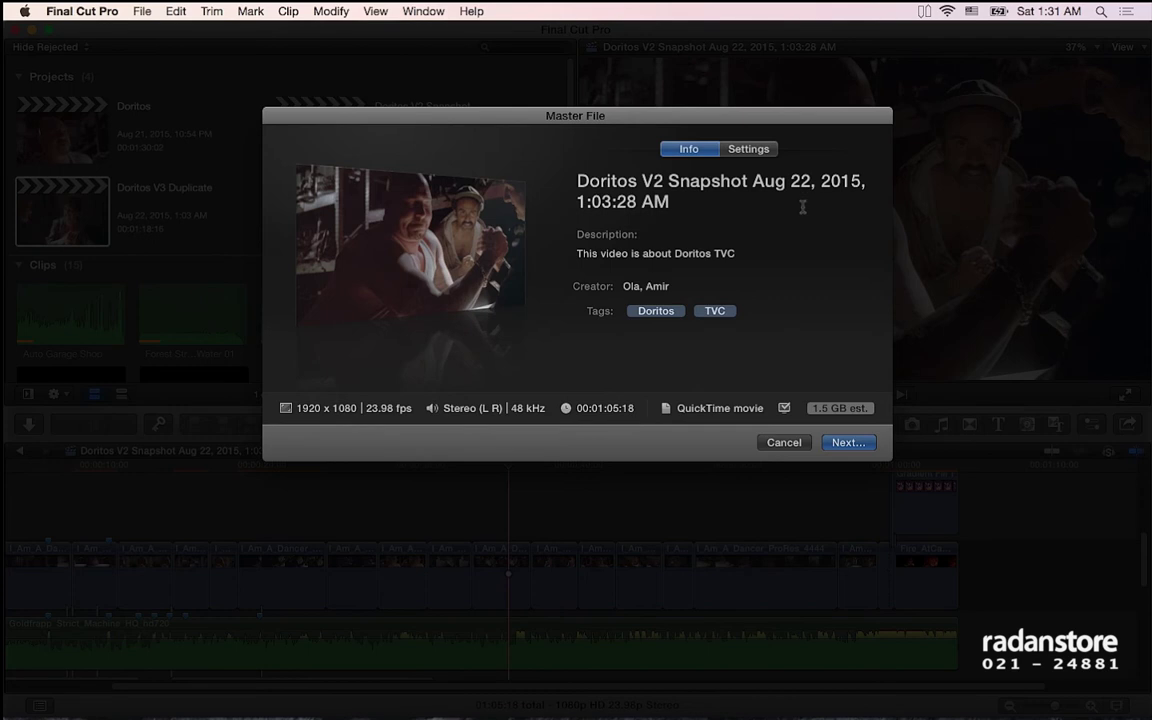
Trim the date from the title to leave 'Doritos V2', then go to the Description and Creator fields
{"action": "left_click", "coordinate": [660, 205]}
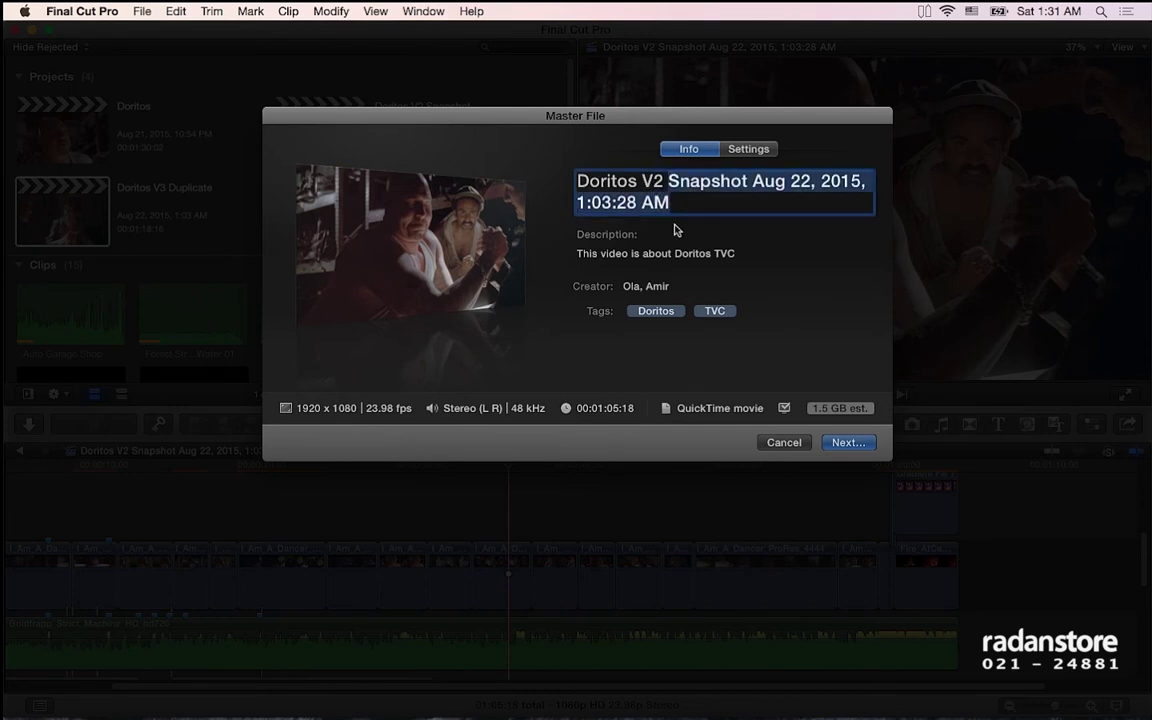
{"action": "key", "text": "BackSpace"}
{"action": "key", "text": "Tab"}
{"action": "left_click", "coordinate": [593, 233]}
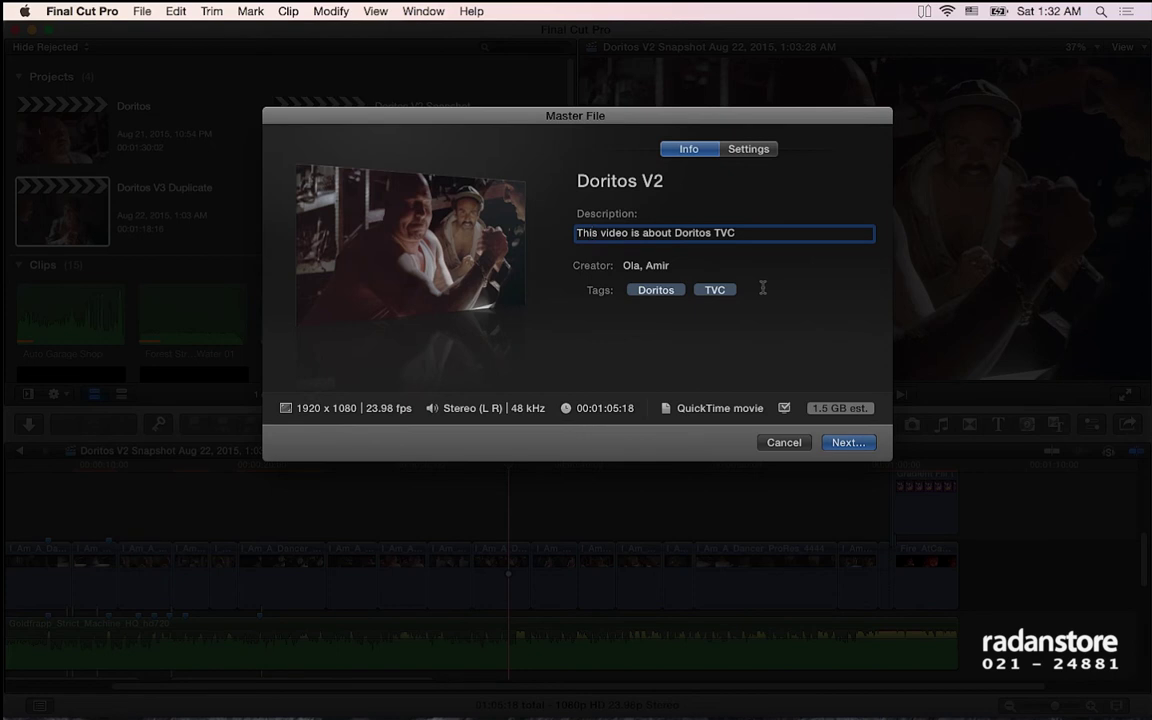
{"action": "left_click", "coordinate": [668, 266]}
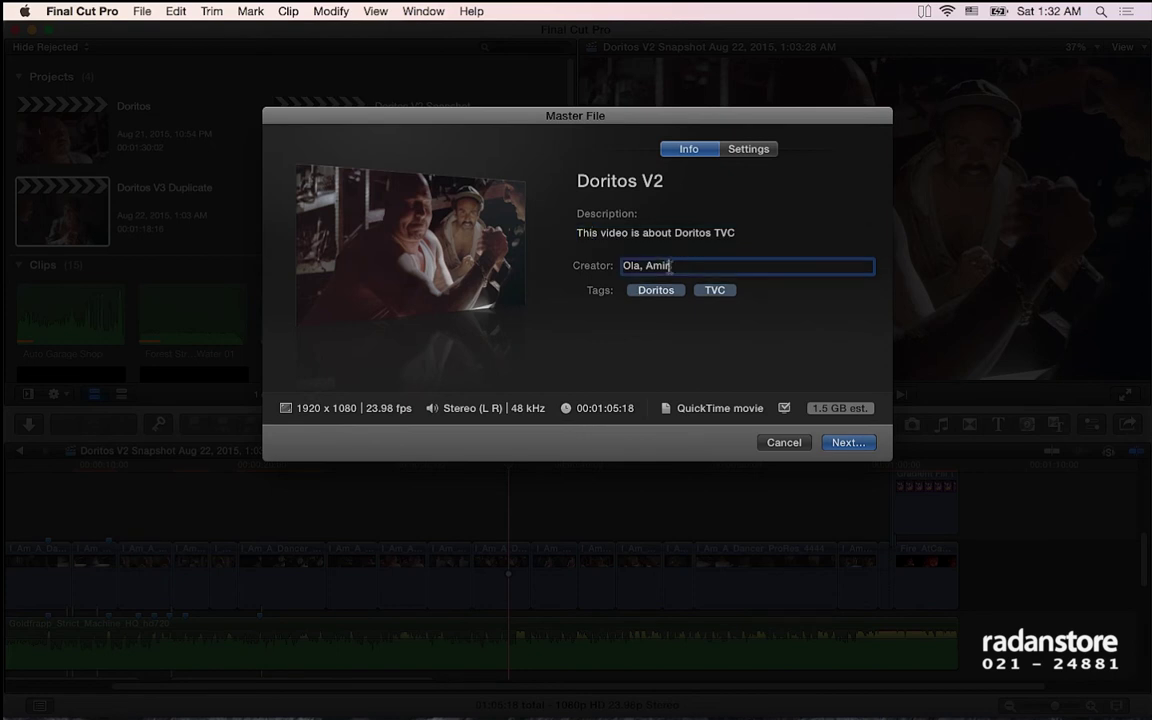
In Settings, set Format to Video and Audio and show the codec list with Apple ProRes 422 HQ
{"action": "left_click", "coordinate": [740, 150]}
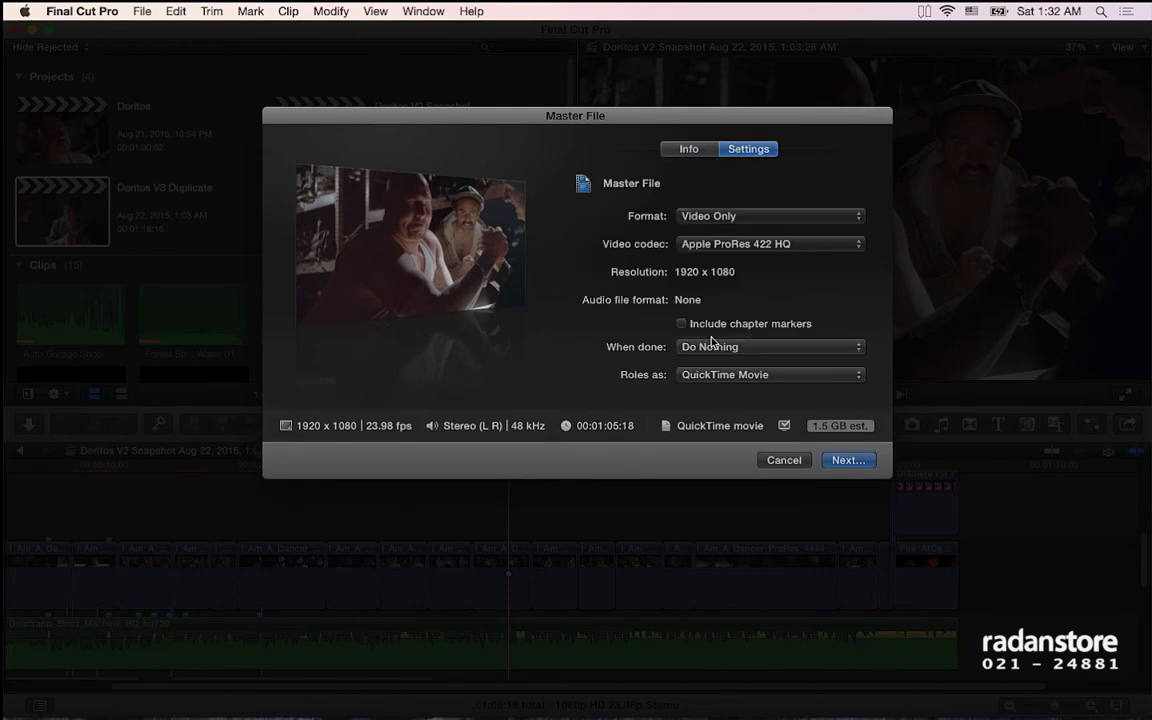
{"action": "left_click", "coordinate": [755, 217]}
{"action": "left_click", "coordinate": [760, 203]}
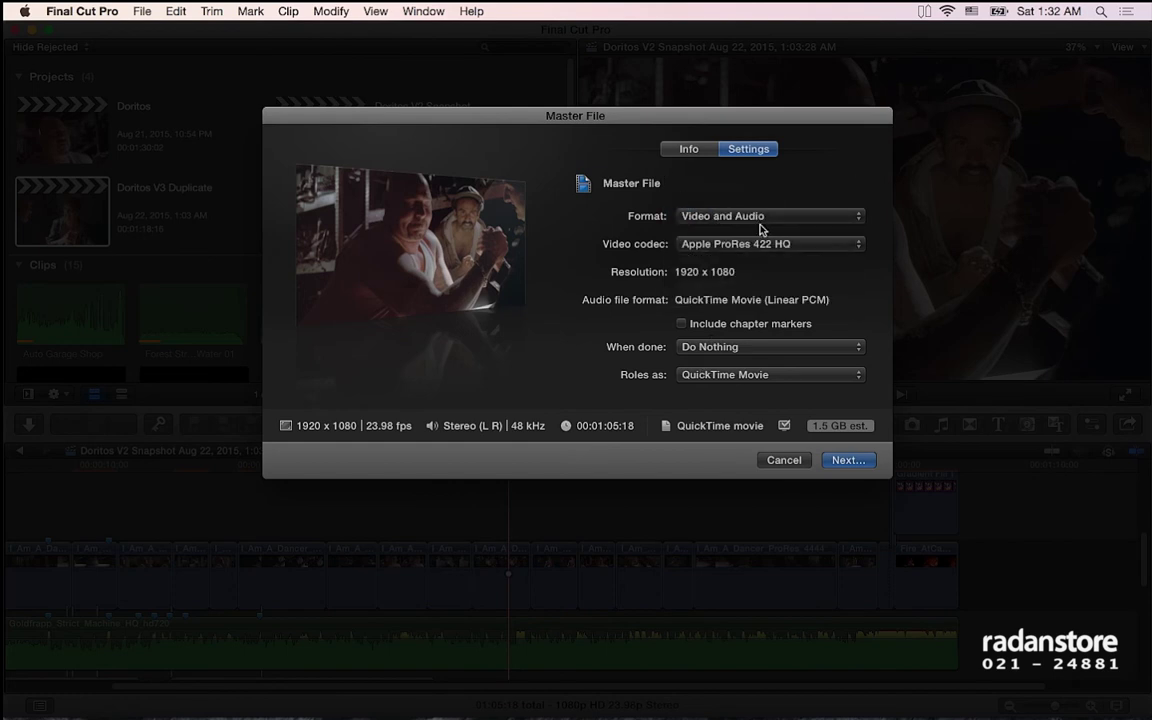
{"action": "left_click", "coordinate": [762, 218]}
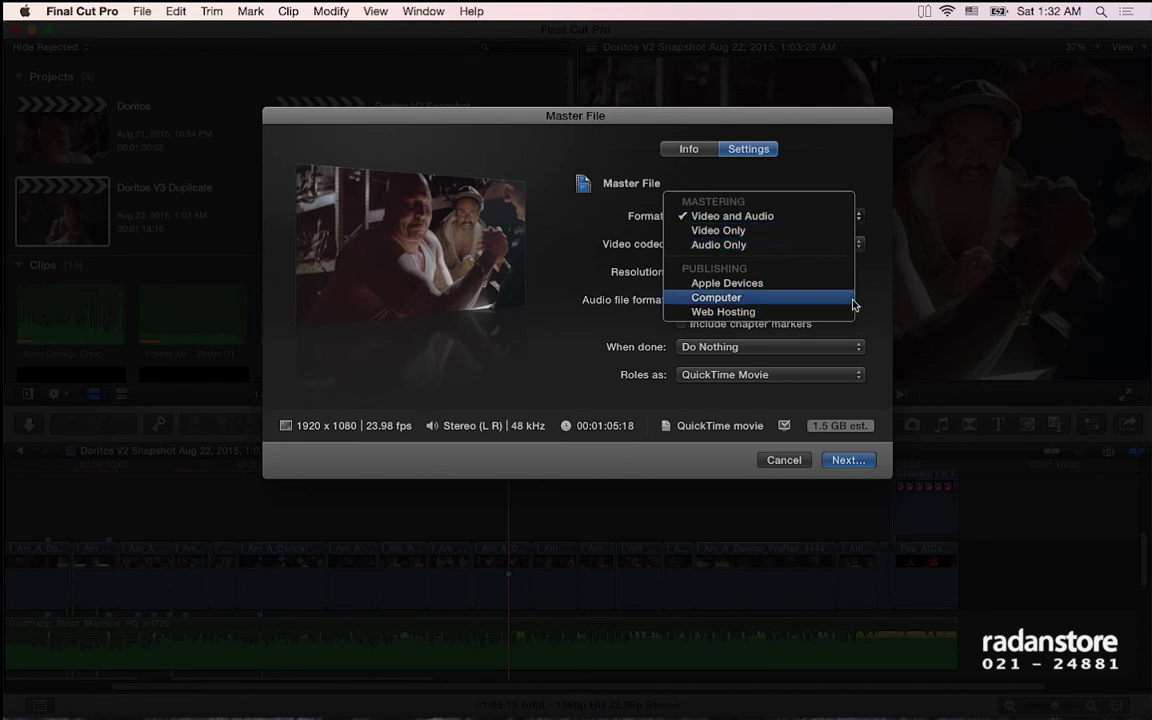
{"action": "left_click", "coordinate": [855, 258]}
{"action": "left_click", "coordinate": [850, 246]}
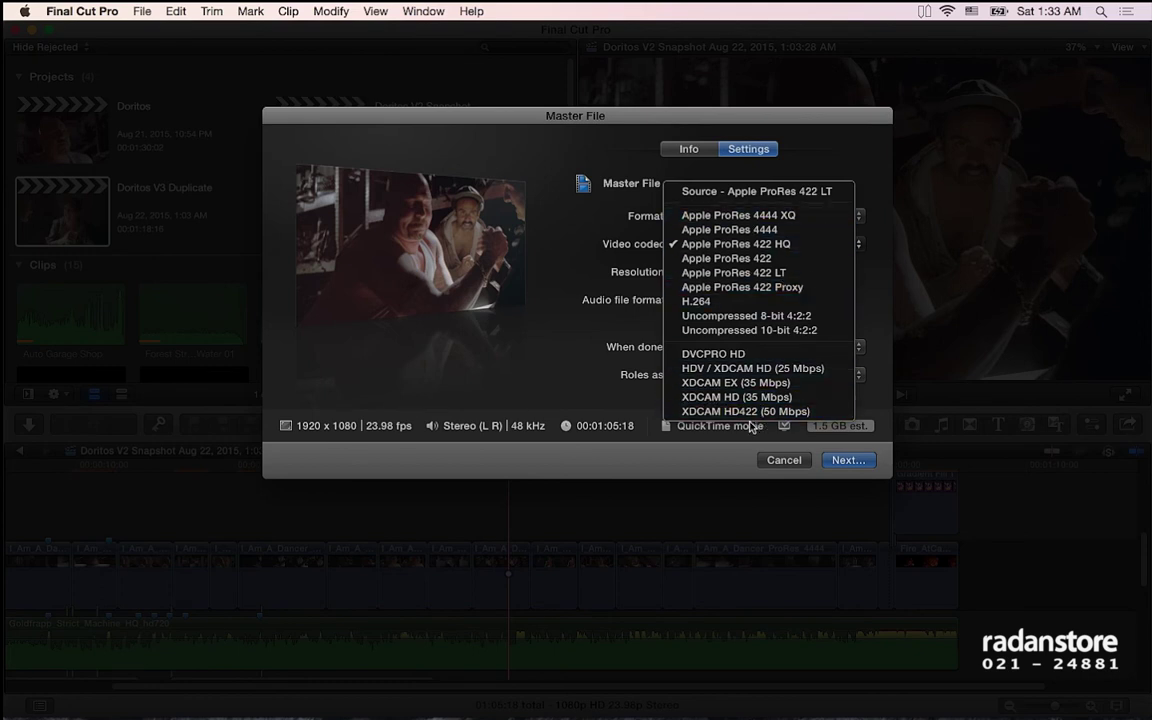
Keep Apple ProRes 422 HQ as the codec and tick Include chapter markers
{"action": "left_click", "coordinate": [741, 245]}
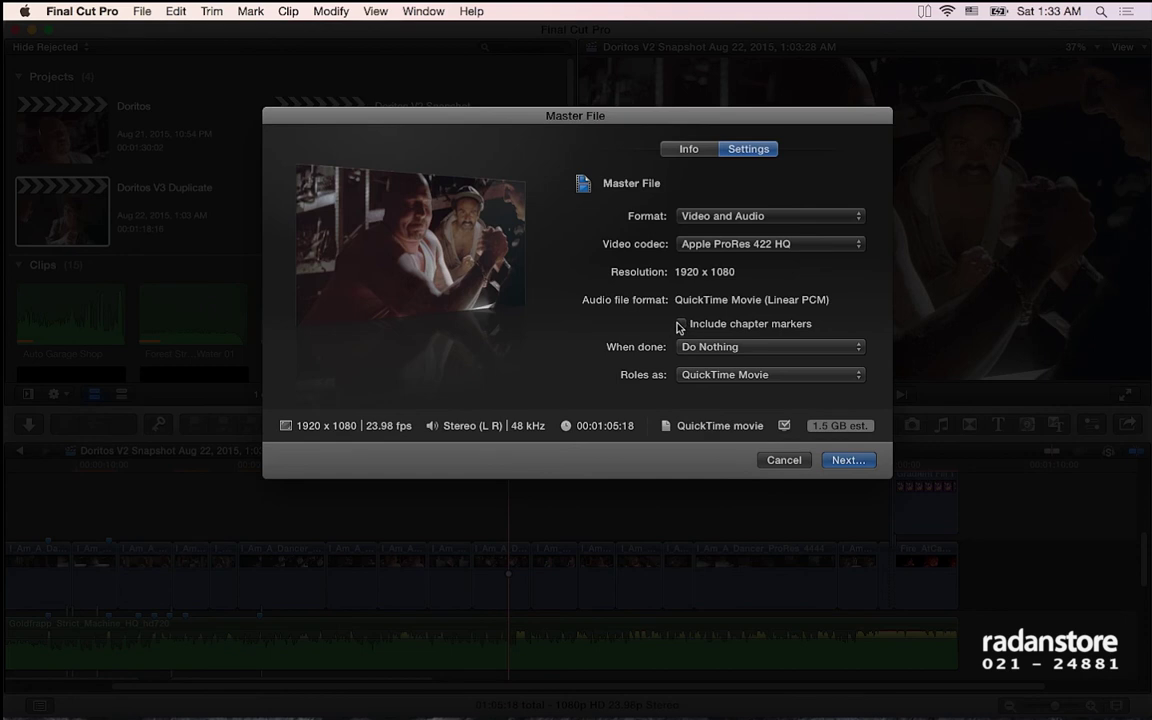
{"action": "left_click", "coordinate": [755, 331]}
Leave When done at Do Nothing and show the roles output choices
{"action": "left_click", "coordinate": [785, 346]}
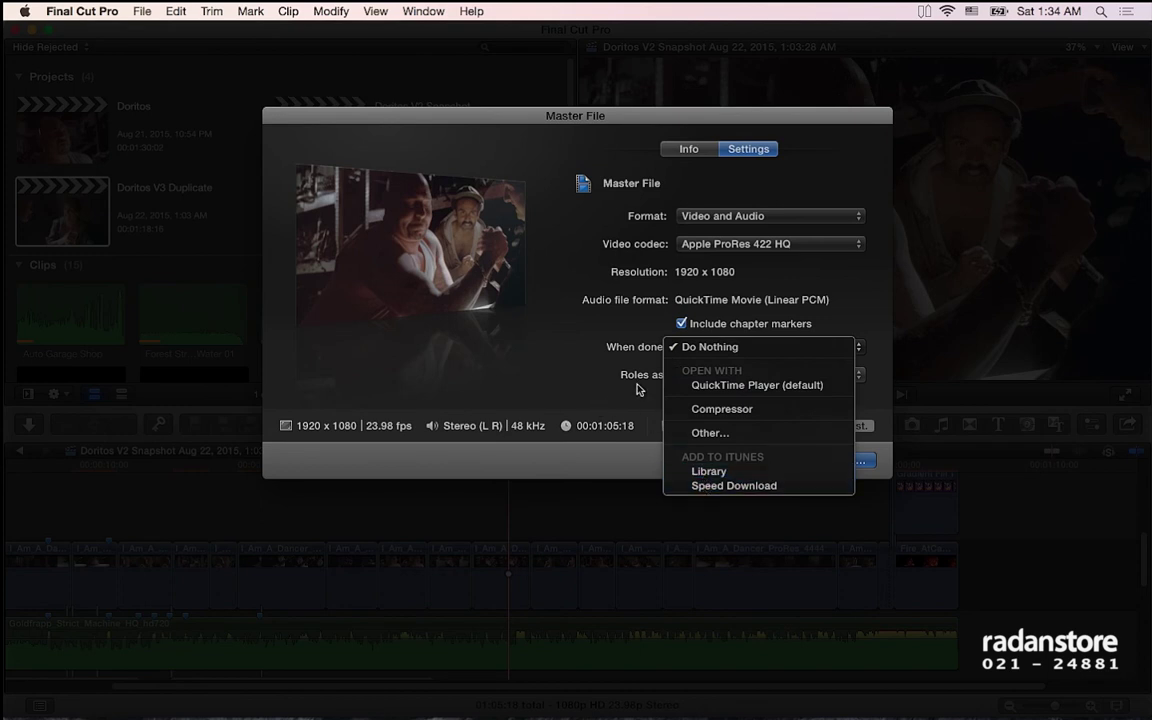
{"action": "left_click", "coordinate": [733, 375]}
{"action": "left_click", "coordinate": [762, 375]}
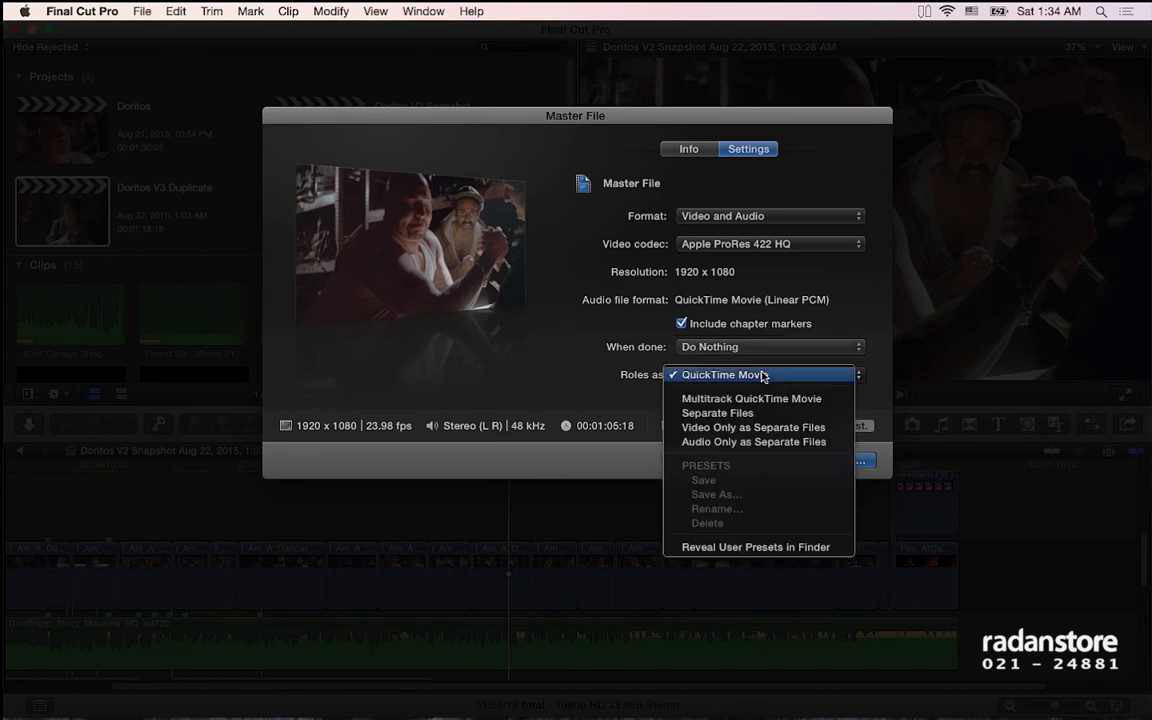
{"action": "left_click", "coordinate": [762, 375]}
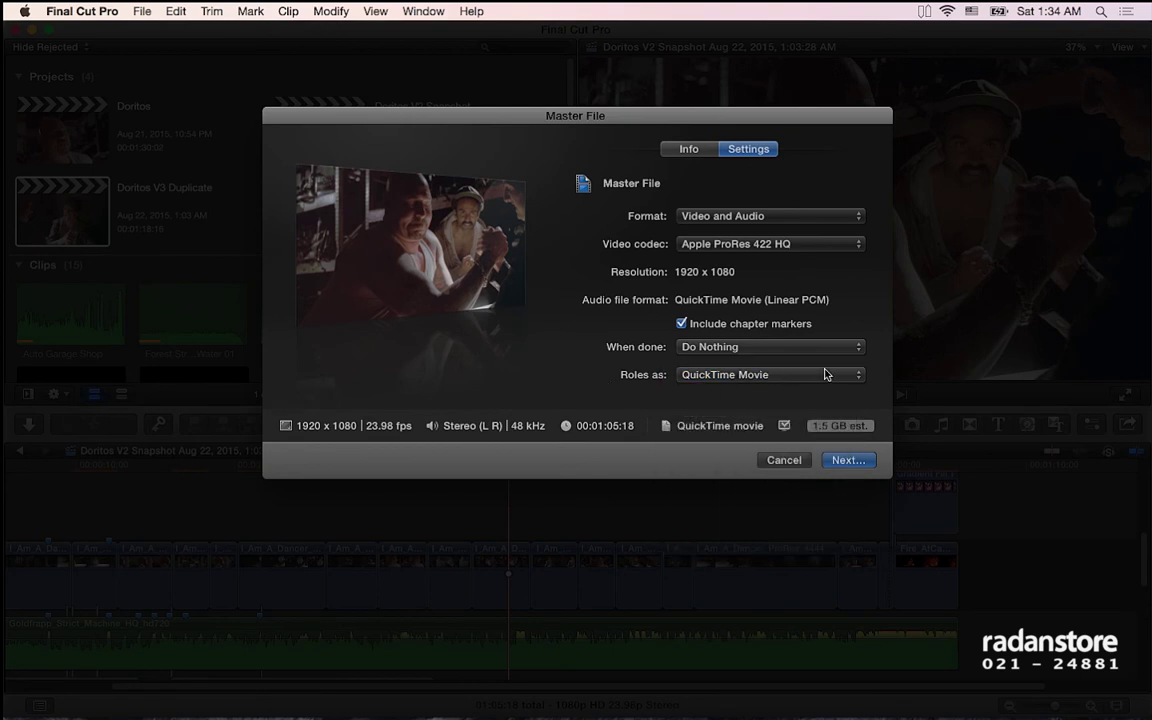
{"action": "left_click", "coordinate": [826, 375]}
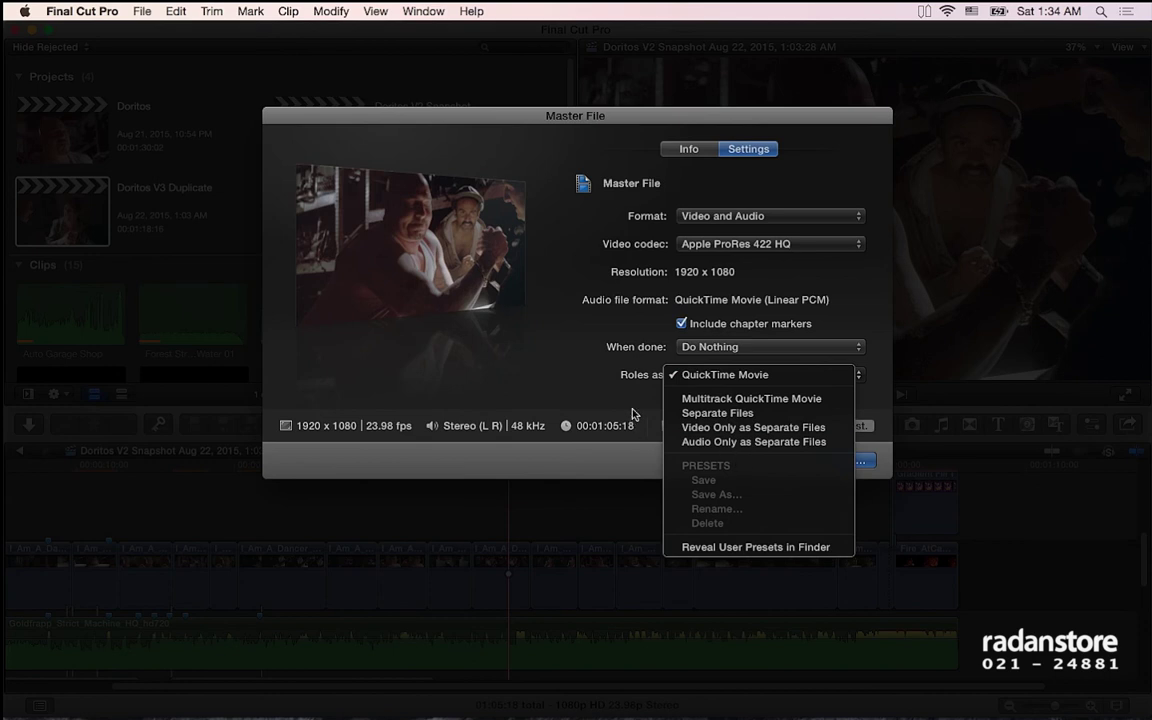
{"action": "left_click", "coordinate": [633, 414]}
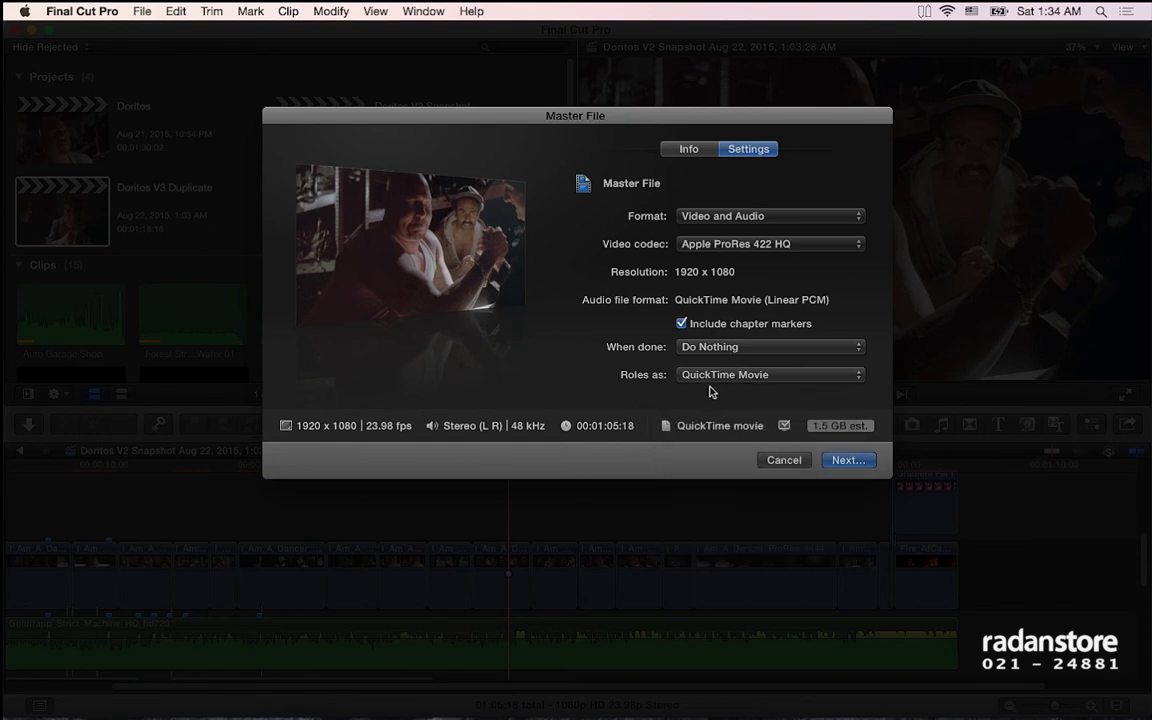
{"action": "left_click", "coordinate": [706, 375]}
{"action": "left_click", "coordinate": [517, 387]}
{"action": "left_click", "coordinate": [727, 375]}
{"action": "left_click", "coordinate": [727, 377]}
{"action": "left_click", "coordinate": [810, 218]}
{"action": "left_click", "coordinate": [650, 200]}
{"action": "left_click", "coordinate": [700, 244]}
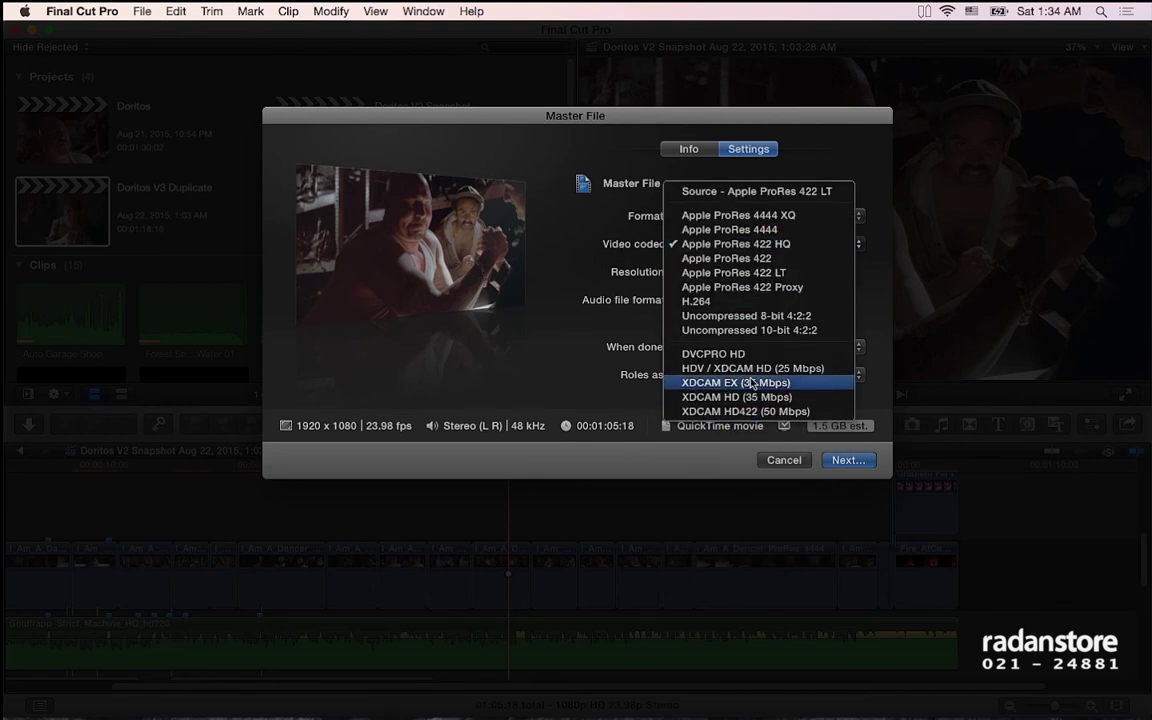
{"action": "left_click", "coordinate": [783, 398]}
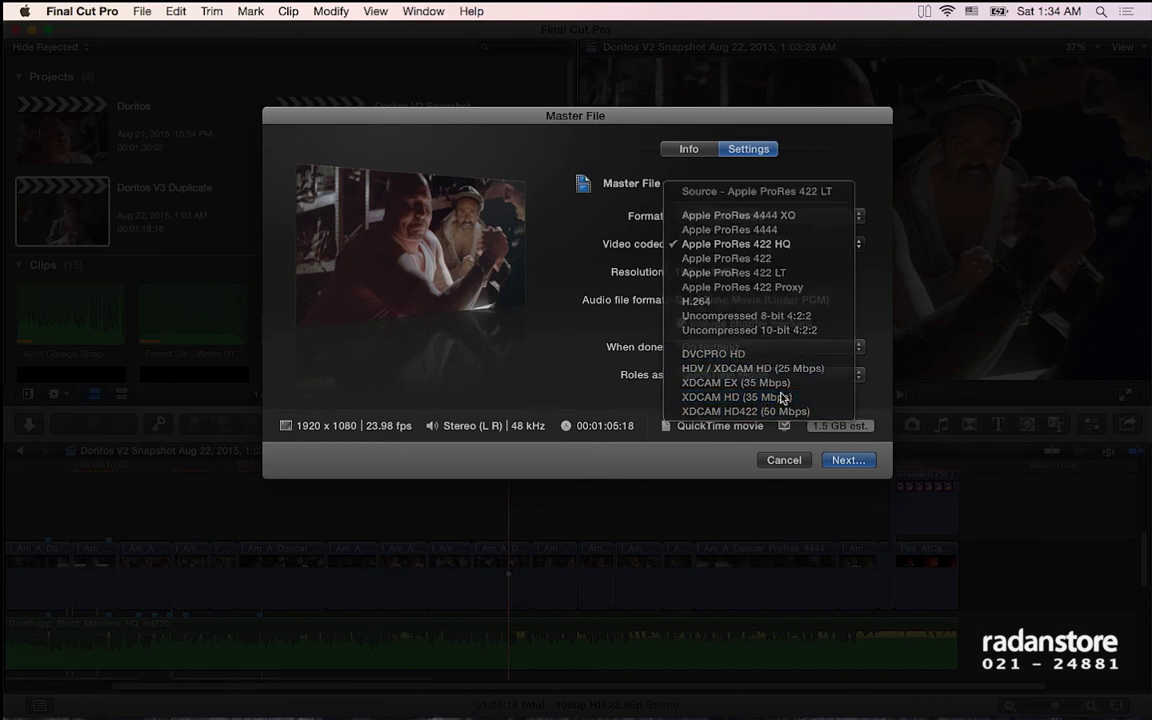
{"action": "left_click", "coordinate": [786, 379]}
{"action": "left_click", "coordinate": [590, 382]}
{"action": "left_click", "coordinate": [800, 246]}
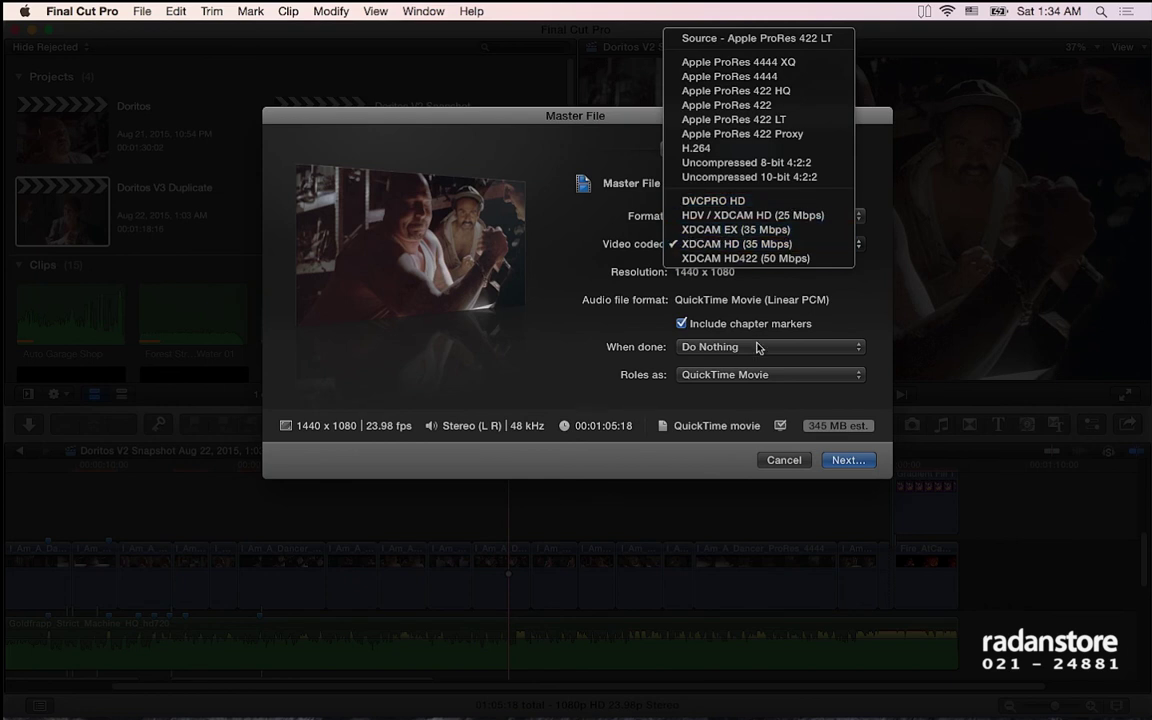
{"action": "left_click", "coordinate": [738, 308]}
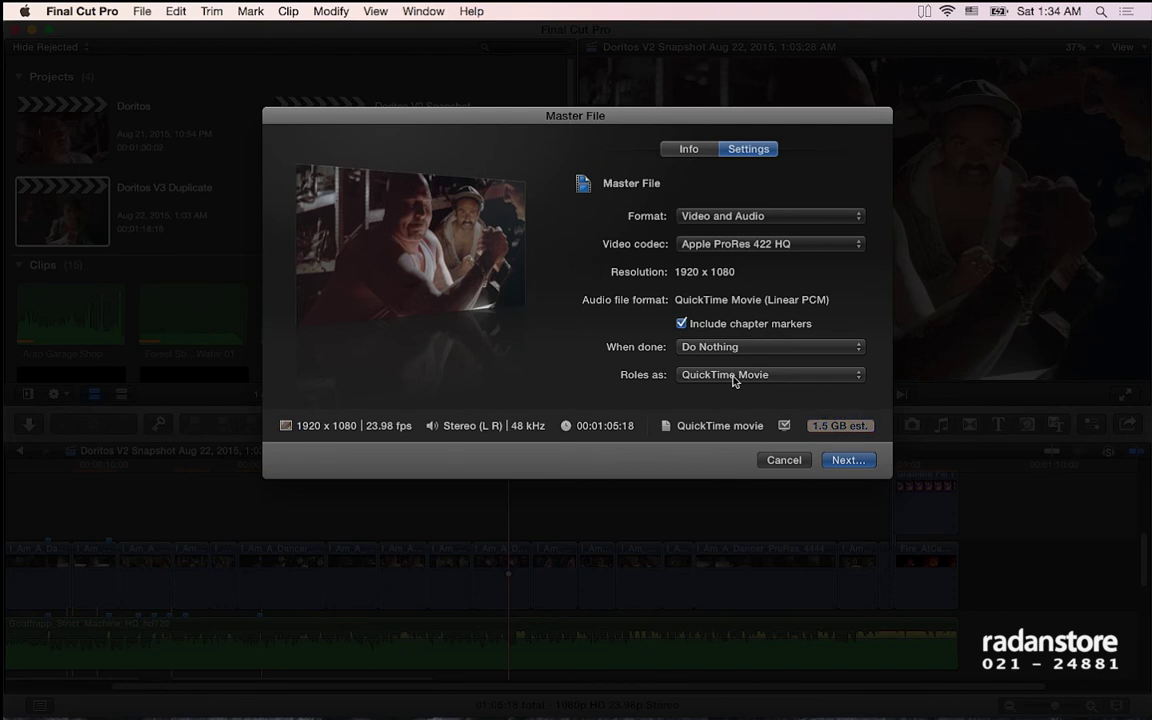
{"action": "left_click", "coordinate": [846, 243]}
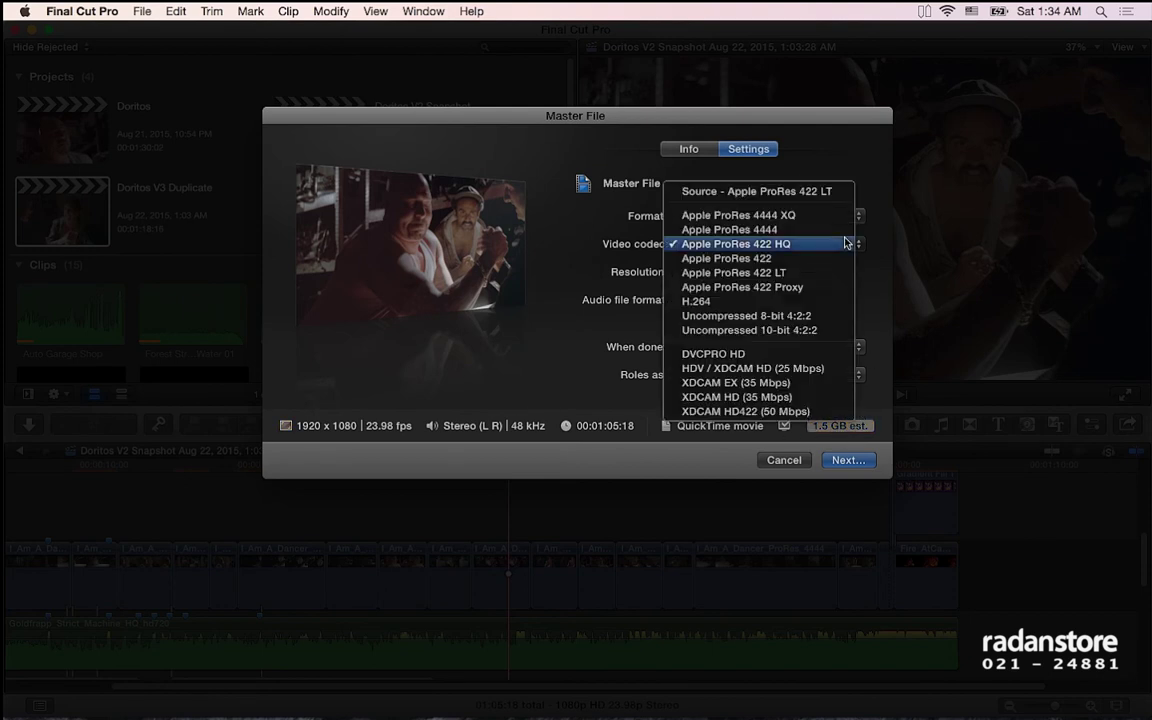
{"action": "left_click", "coordinate": [834, 216]}
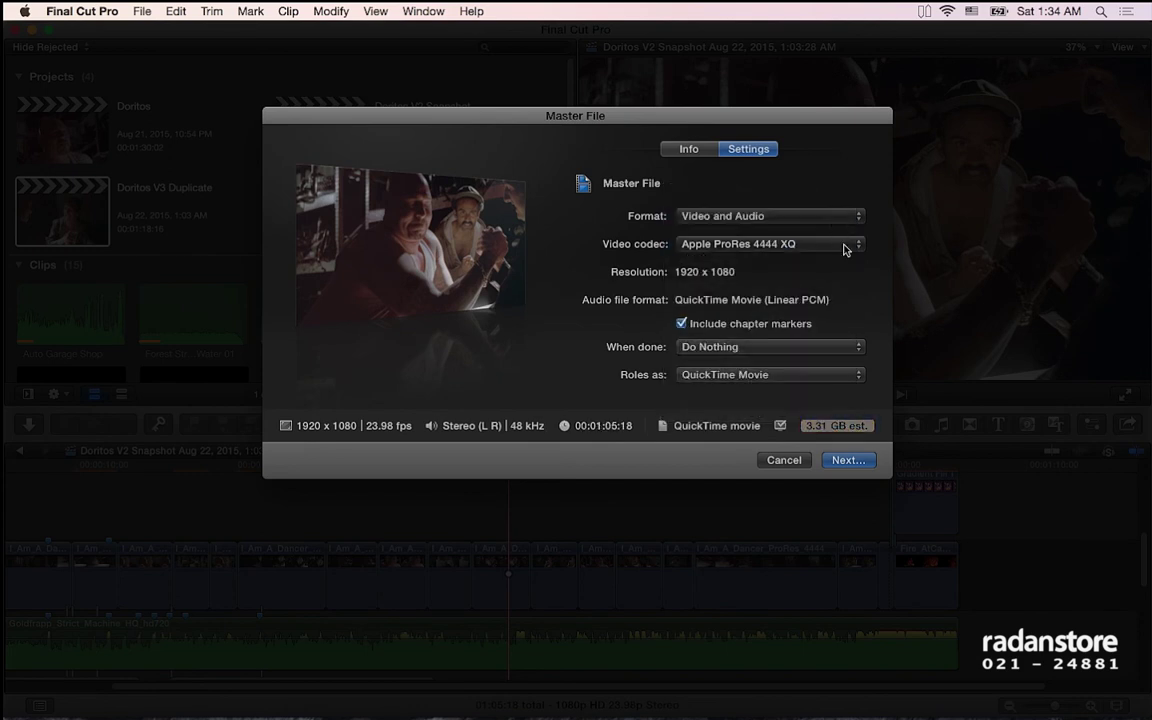
{"action": "left_click", "coordinate": [846, 246]}
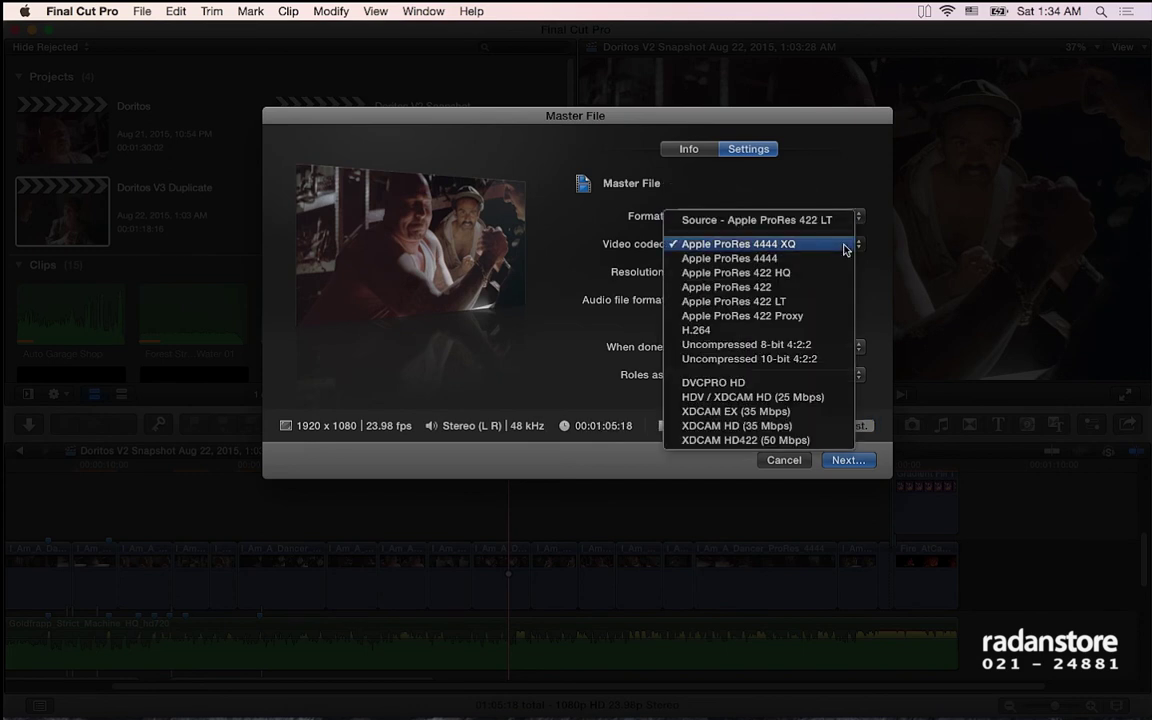
{"action": "left_click", "coordinate": [817, 331]}
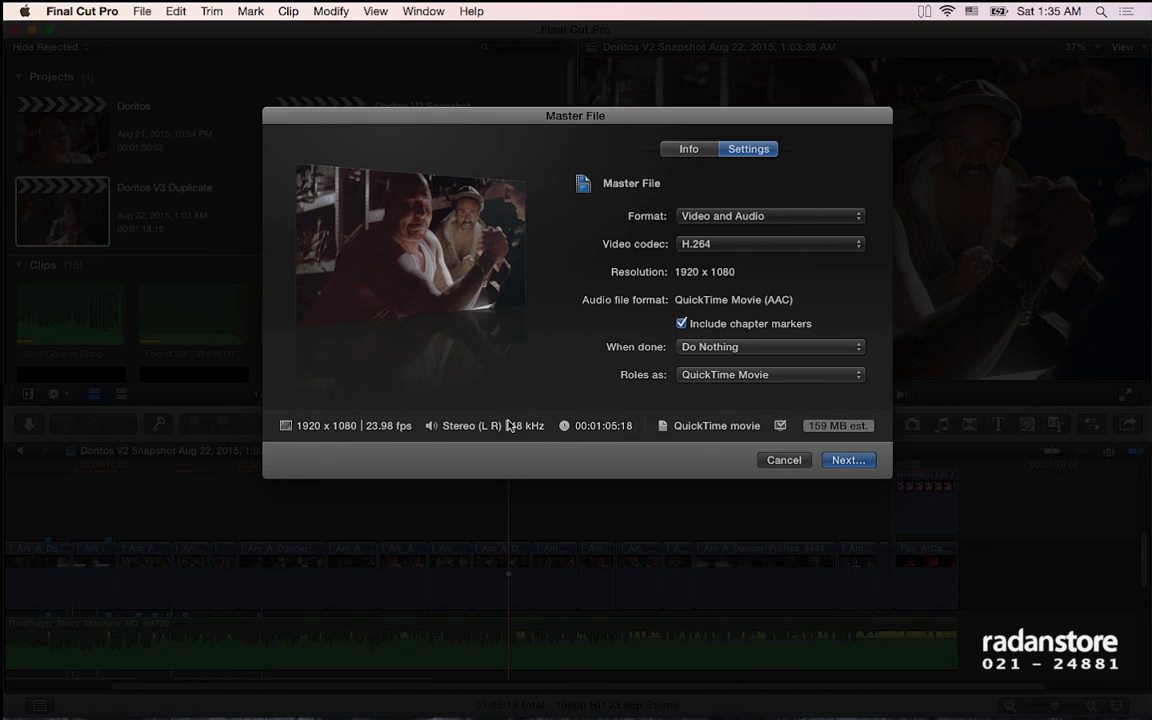
{"action": "left_click", "coordinate": [728, 245]}
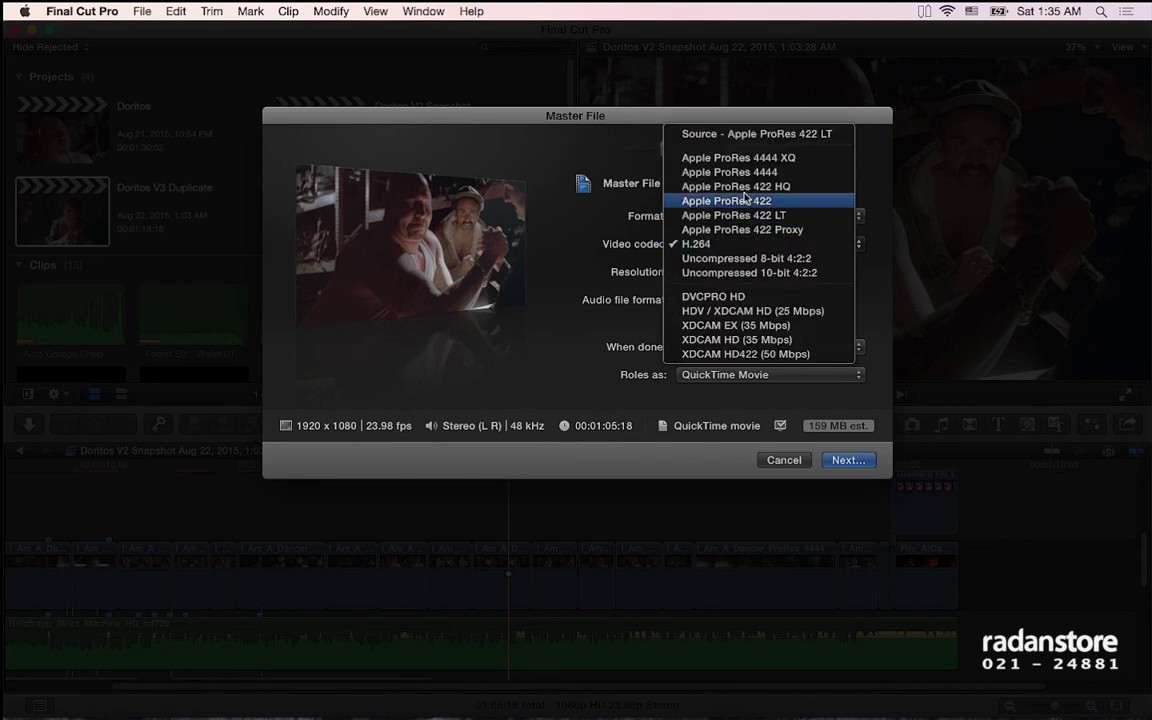
{"action": "left_click", "coordinate": [740, 186]}
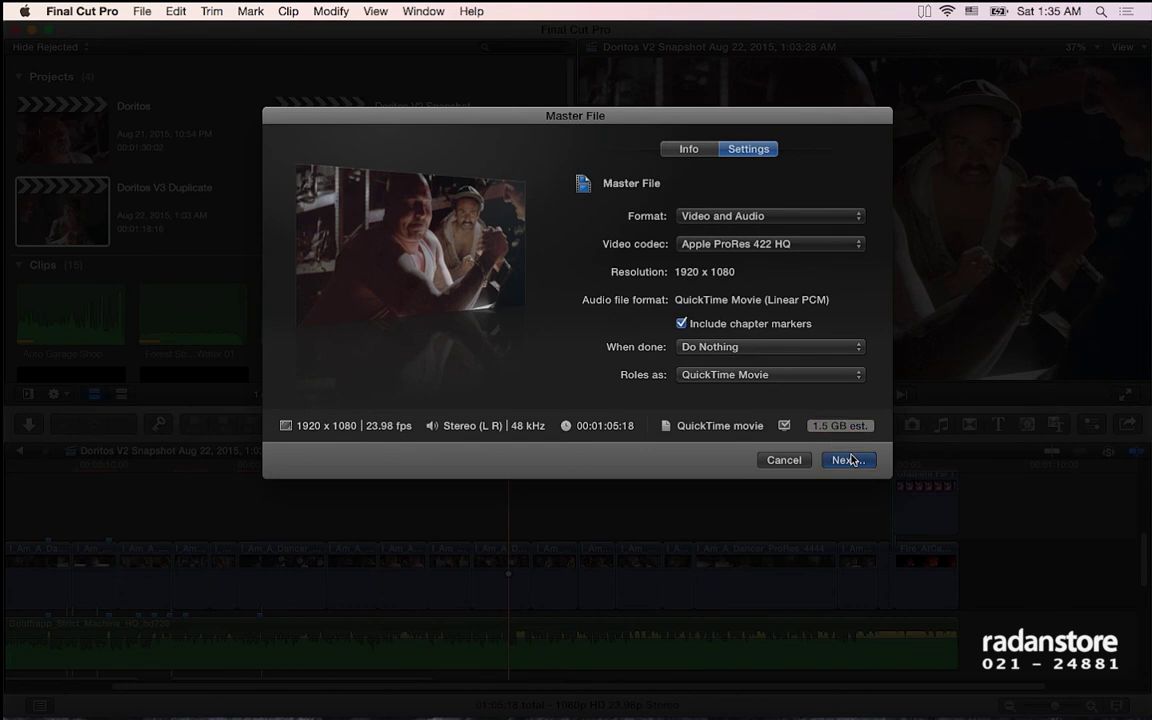
Save the ProRes master as Doritos V2 in the Sample footage folder to start exporting
{"action": "left_click", "coordinate": [848, 460]}
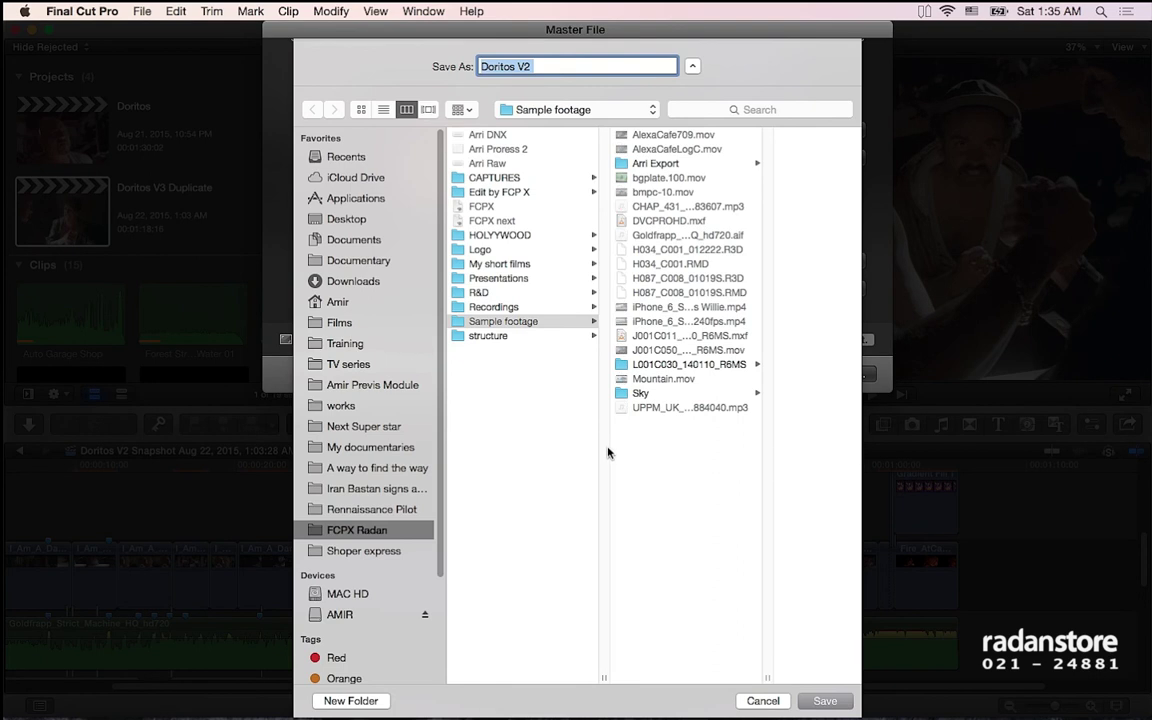
{"action": "key", "text": "Return"}
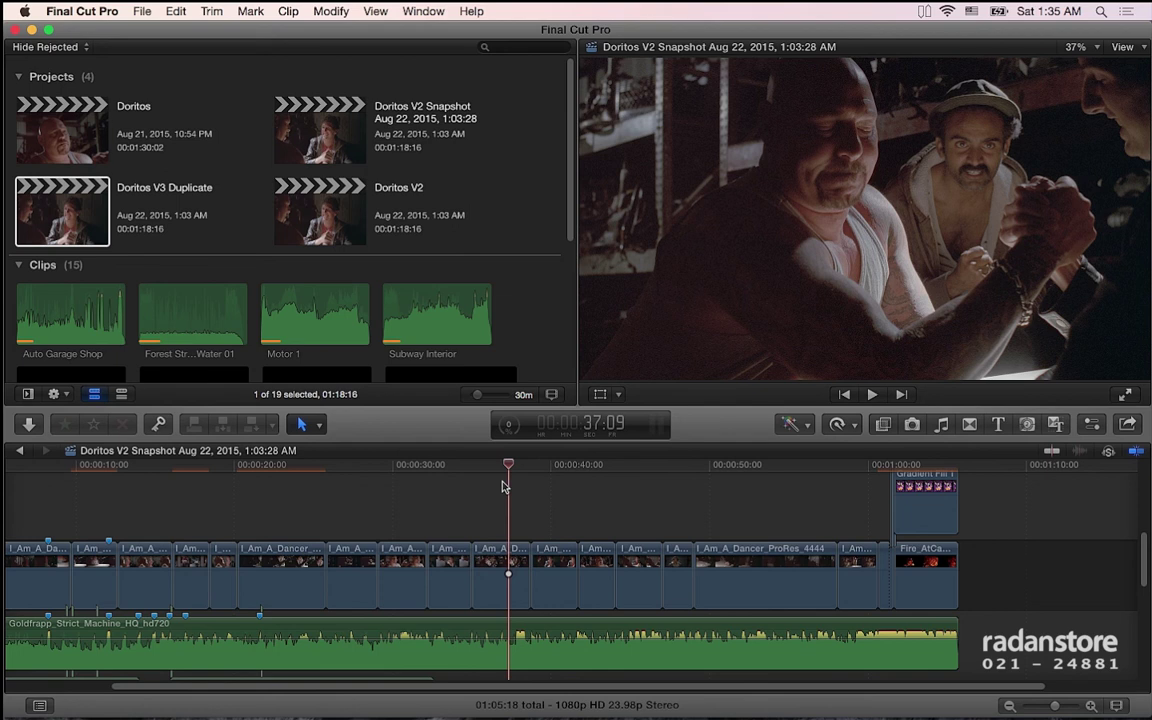
In Background Tasks, expand Sharing, cancel the running backup, and close the panel
{"action": "left_click", "coordinate": [509, 424]}
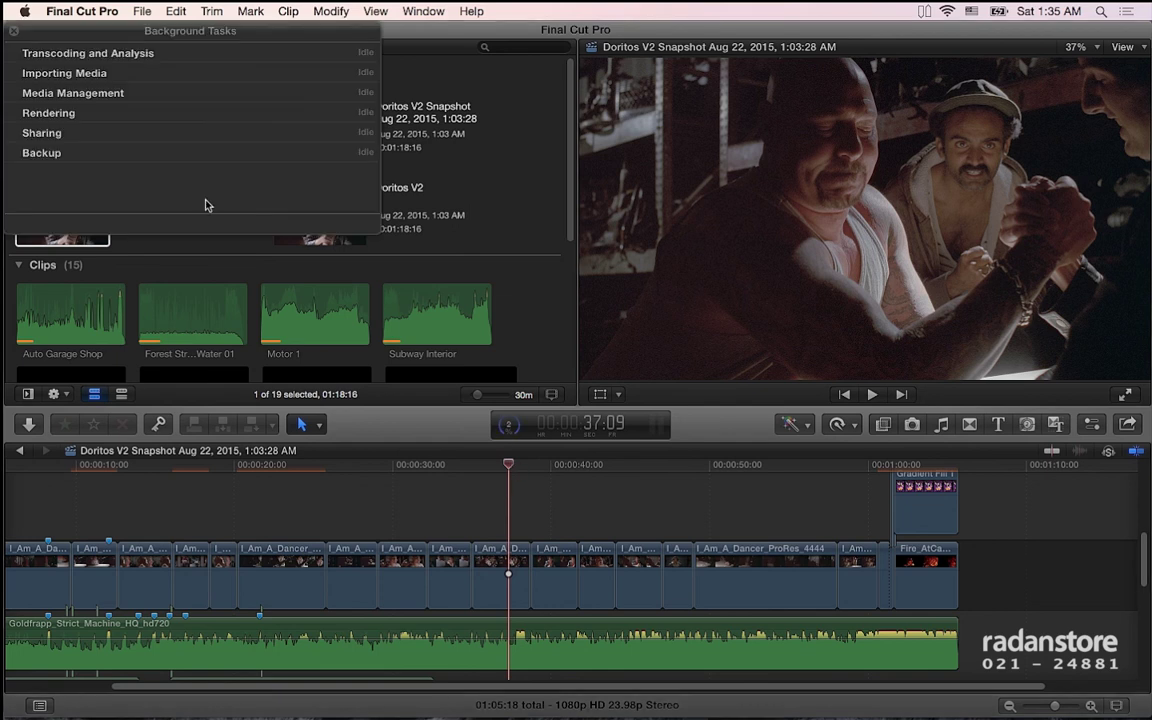
{"action": "left_click_drag", "start_coordinate": [98, 32], "coordinate": [182, 108]}
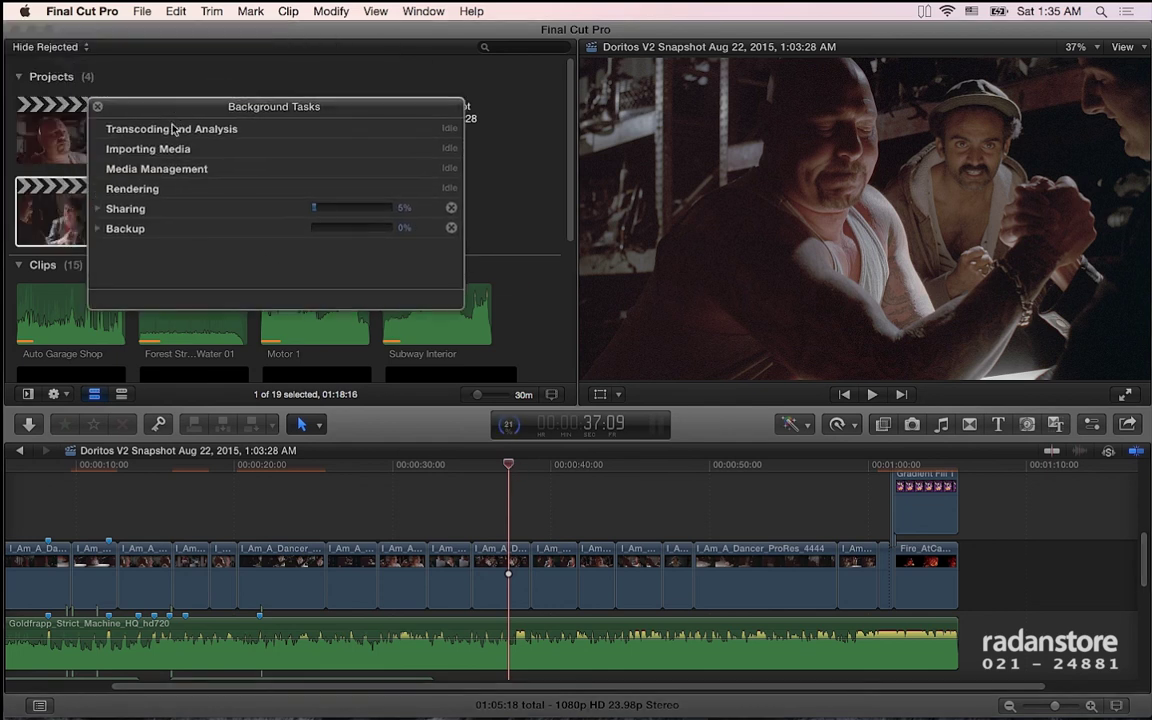
{"action": "left_click", "coordinate": [97, 208]}
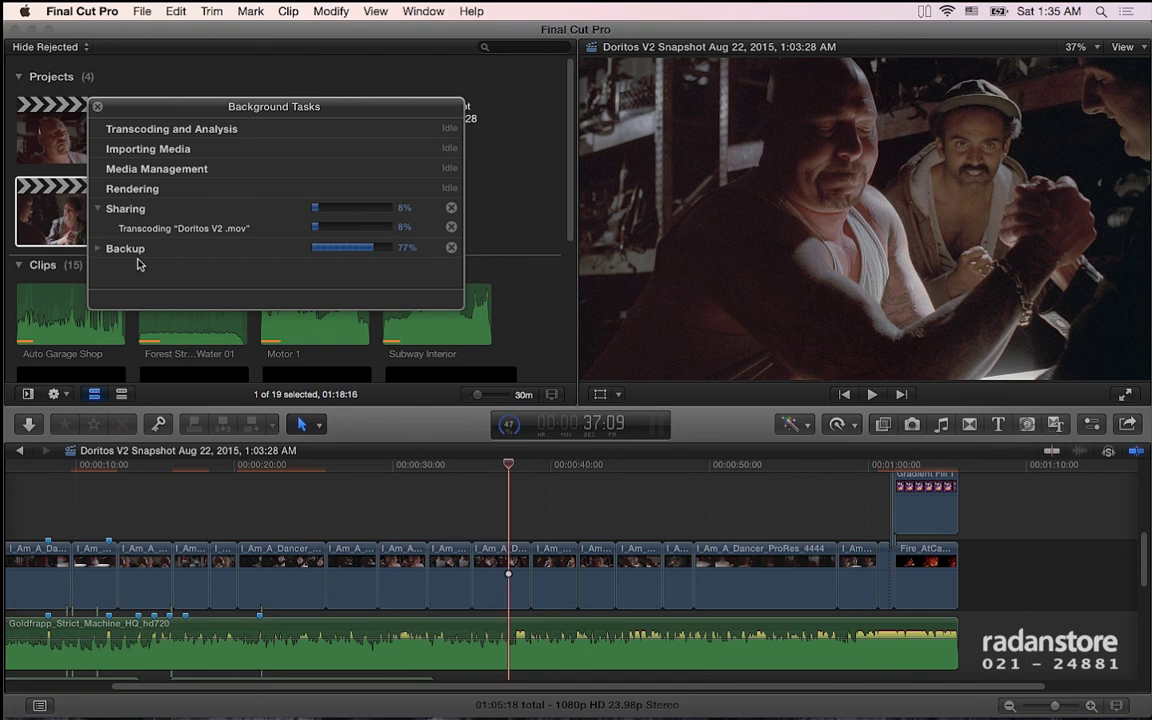
{"action": "left_click", "coordinate": [451, 247]}
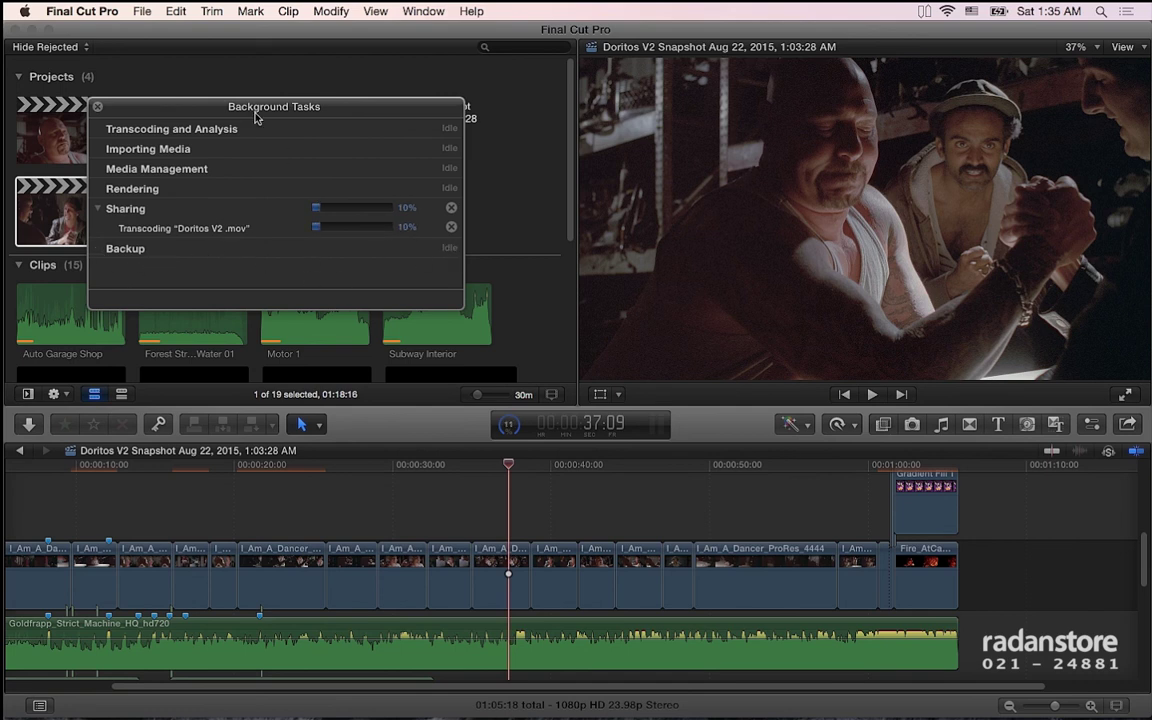
{"action": "left_click_drag", "start_coordinate": [233, 108], "coordinate": [263, 108]}
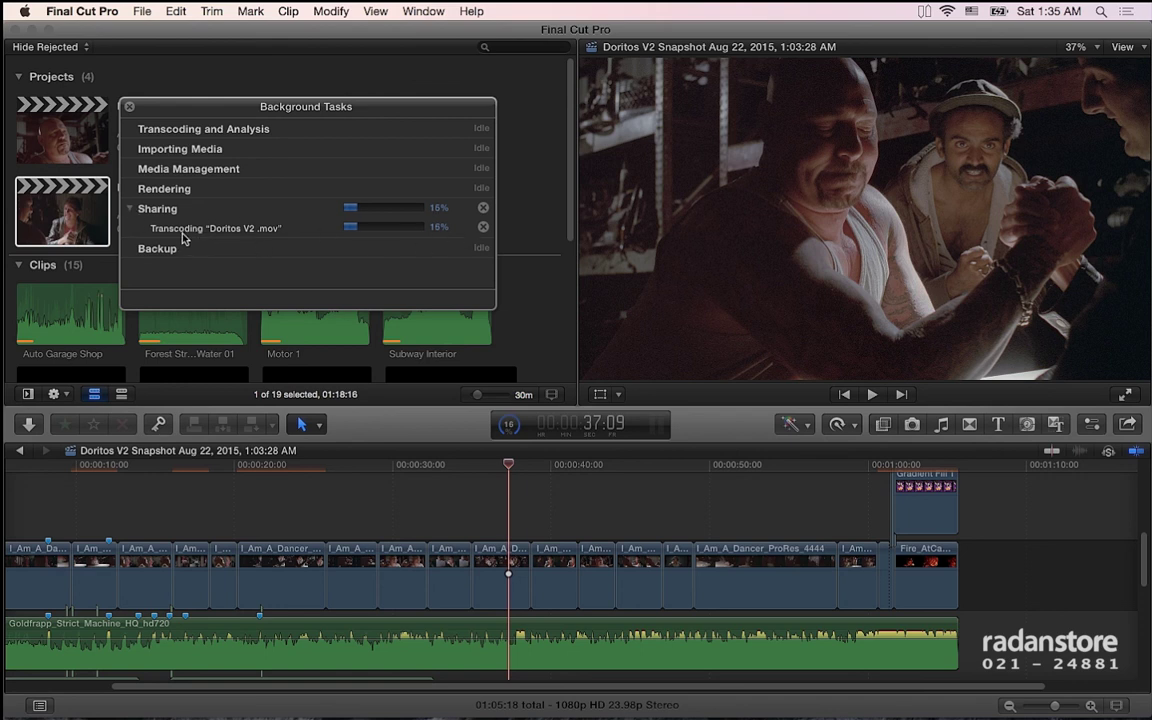
{"action": "left_click", "coordinate": [128, 107]}
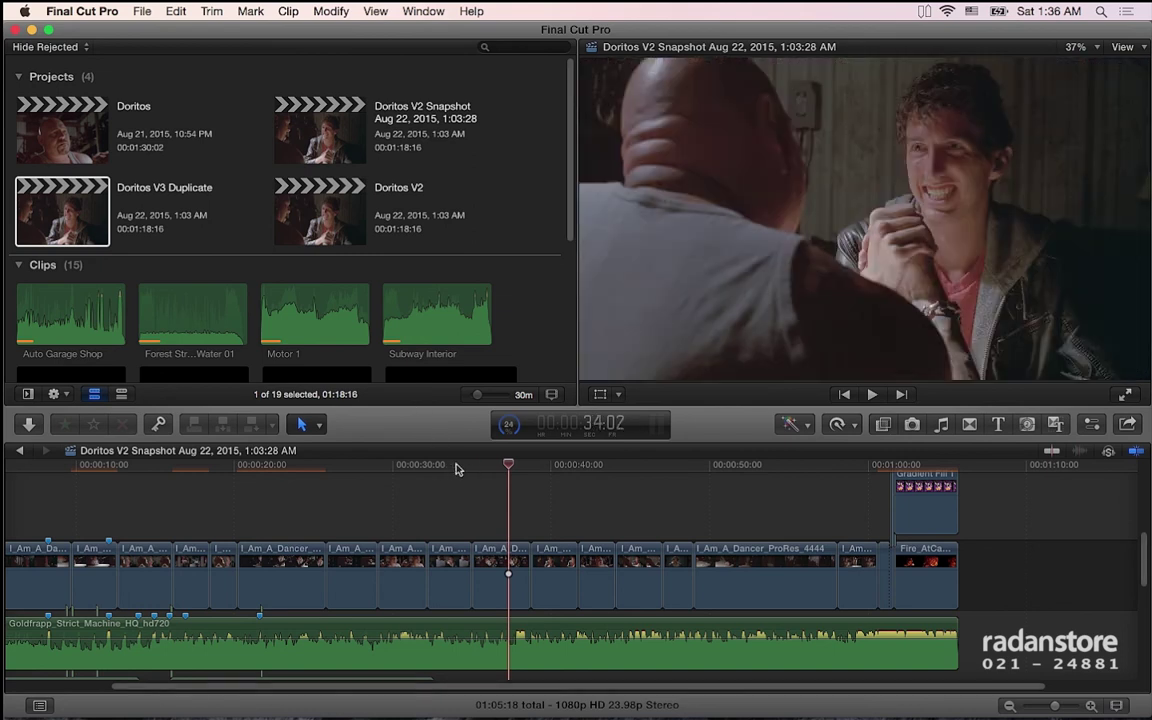
Reopen Background Tasks with Cmd-9 and cancel the Doritos V2 .mov sharing job
{"action": "left_click", "coordinate": [444, 467]}
{"action": "left_click", "coordinate": [613, 478]}
{"action": "left_click", "coordinate": [731, 475]}
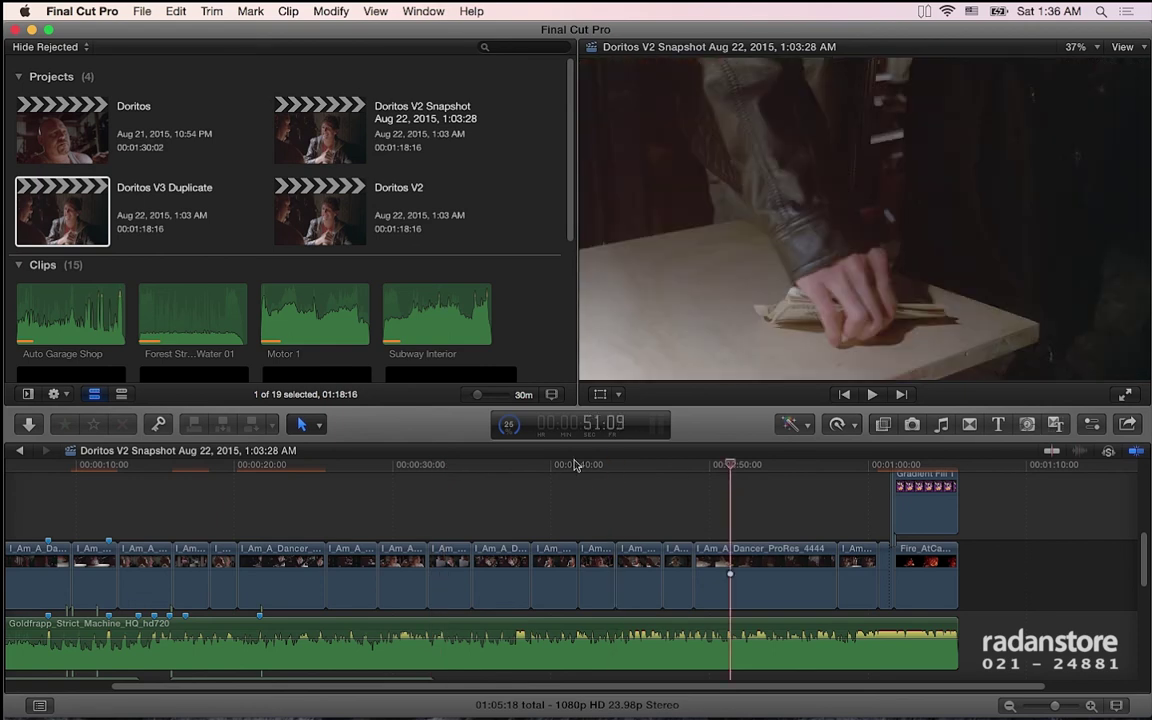
{"action": "key", "text": "super+9"}
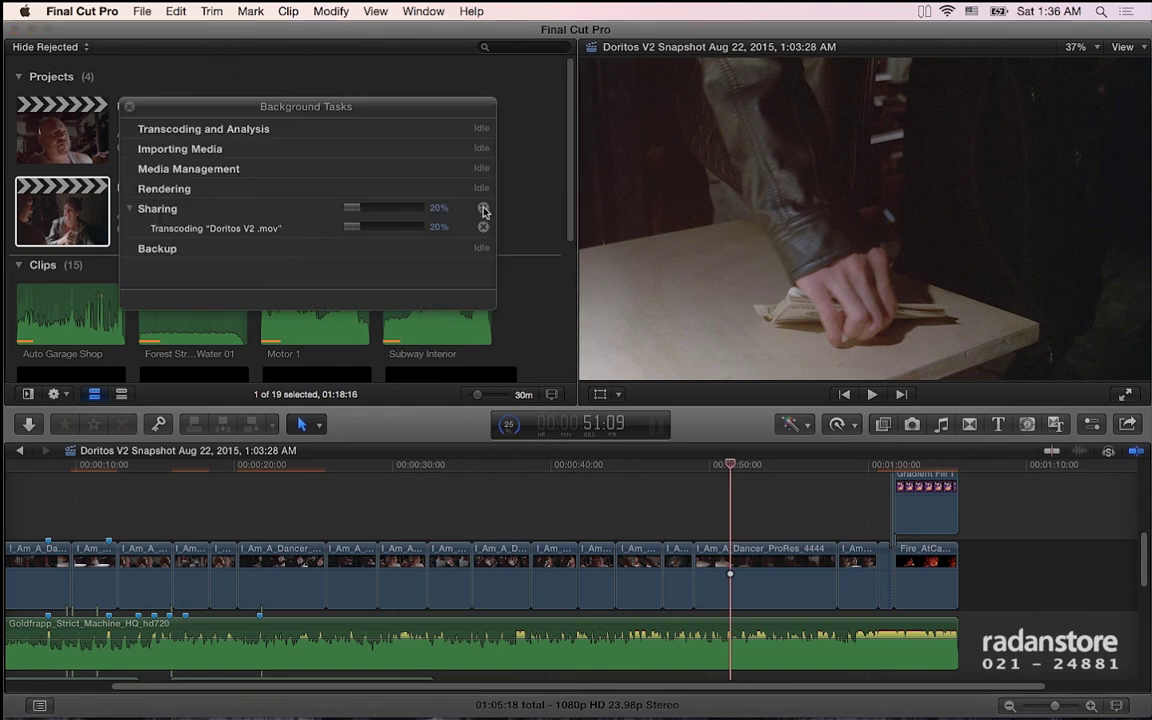
{"action": "left_click", "coordinate": [484, 209]}
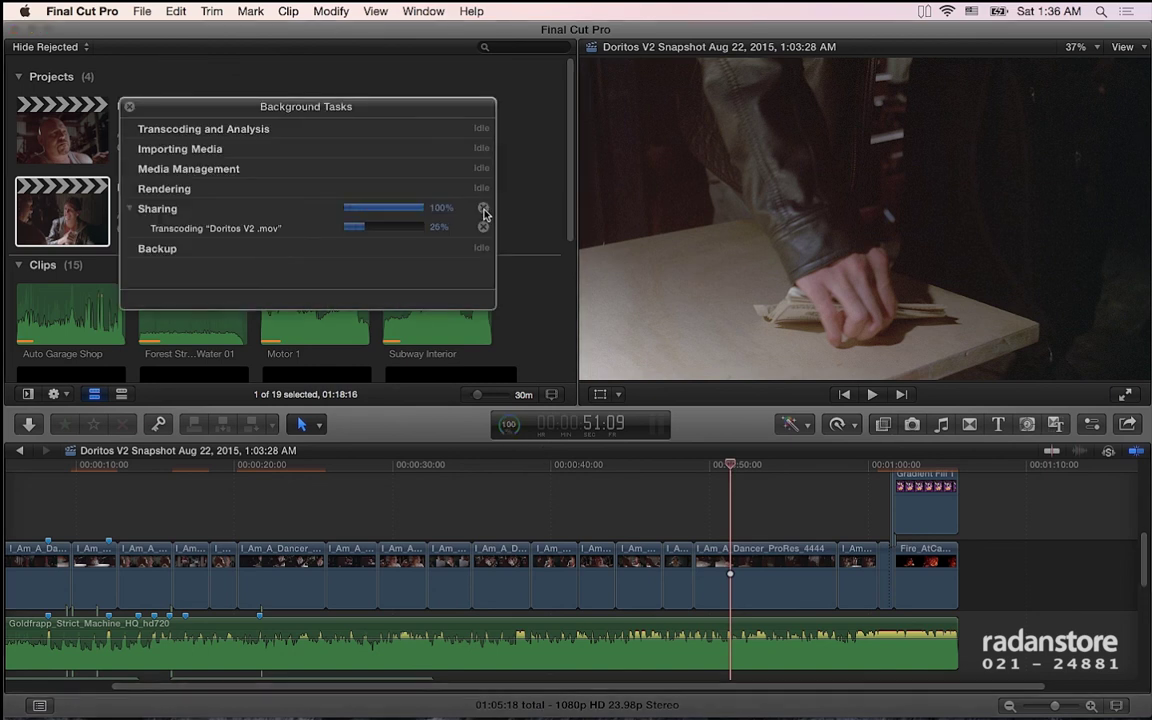
{"action": "left_click", "coordinate": [484, 209]}
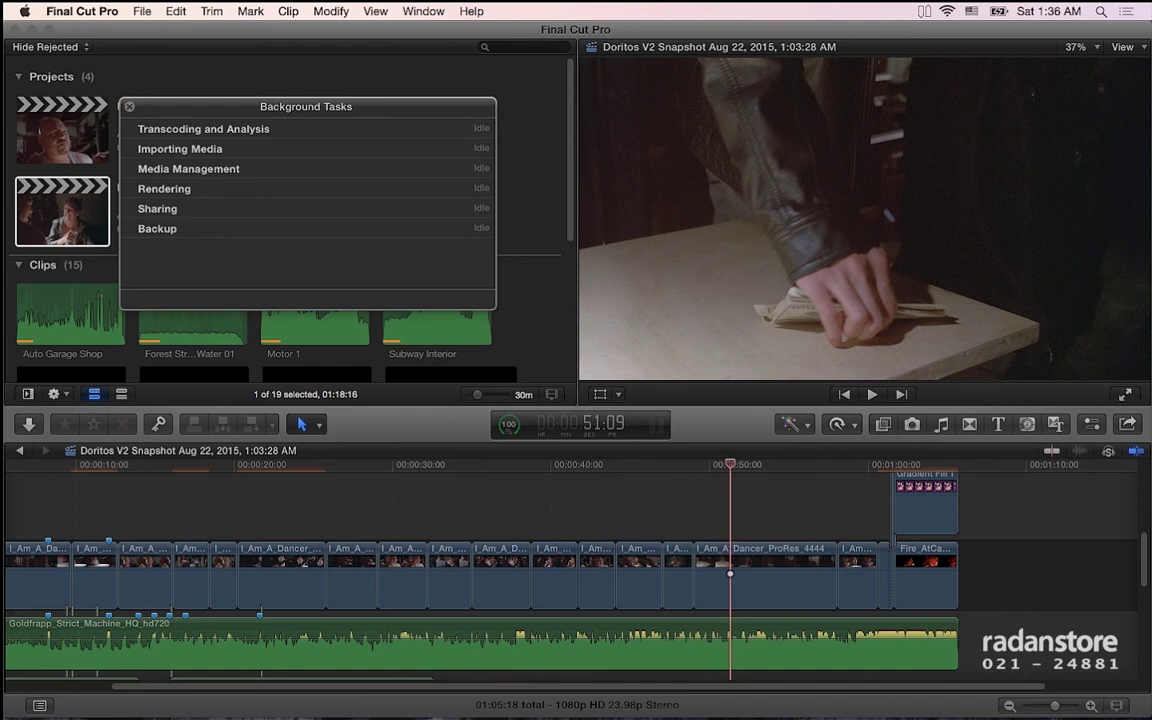
{"action": "left_click", "coordinate": [129, 106]}
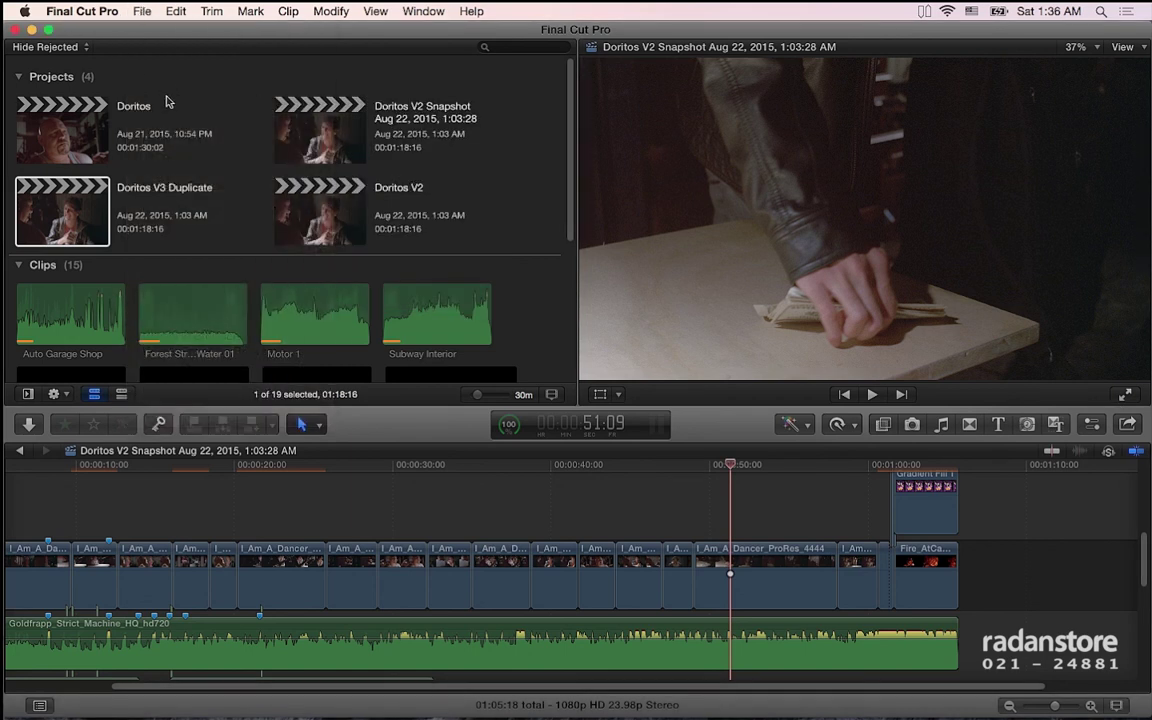
Open the Destinations preferences from the File > Share menu and move the window right
{"action": "left_click", "coordinate": [140, 11]}
{"action": "mouse_move", "coordinate": [250, 171]}
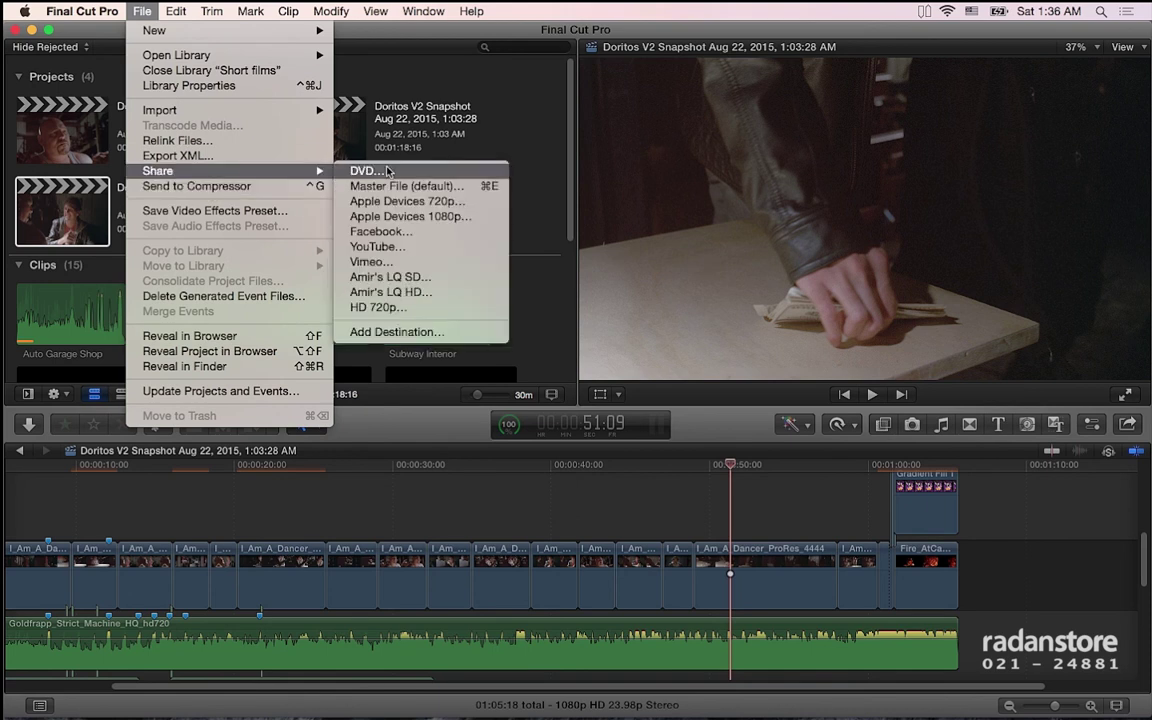
{"action": "left_click", "coordinate": [467, 329]}
{"action": "left_click_drag", "start_coordinate": [523, 119], "coordinate": [715, 107]}
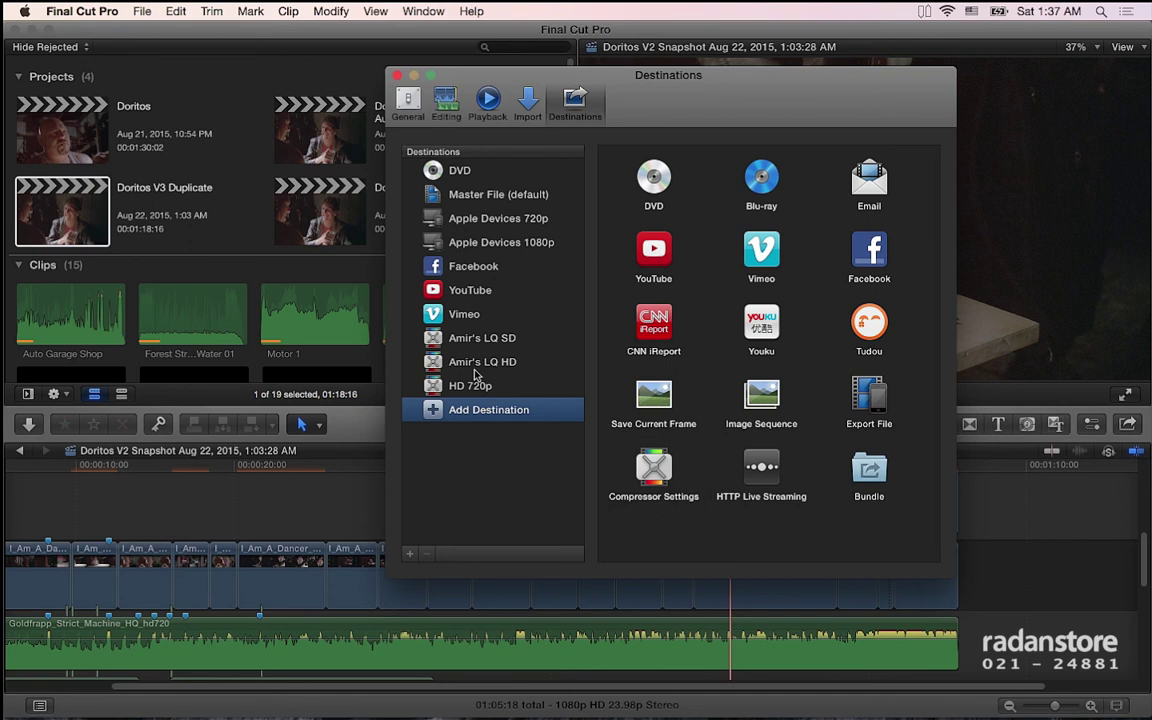
Inspect the custom LQ SD, LQ HD and HD 720p destinations, ending on LQ SD
{"action": "left_click", "coordinate": [445, 340]}
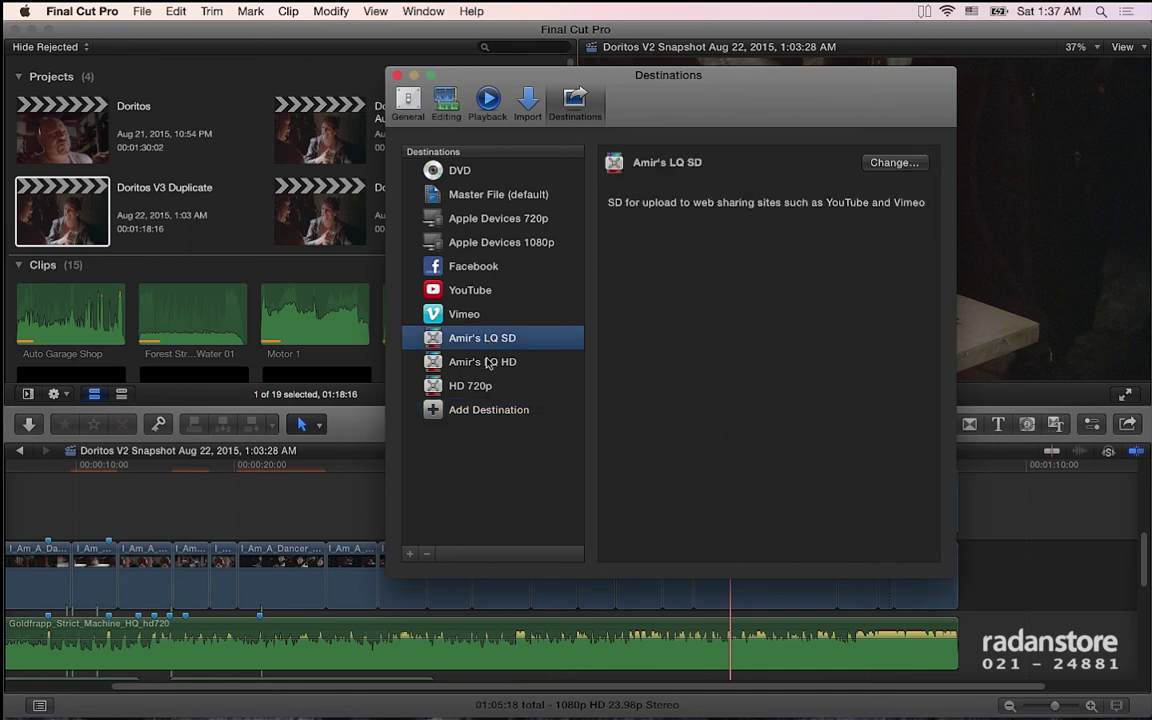
{"action": "left_click", "coordinate": [470, 363]}
{"action": "left_click", "coordinate": [488, 386]}
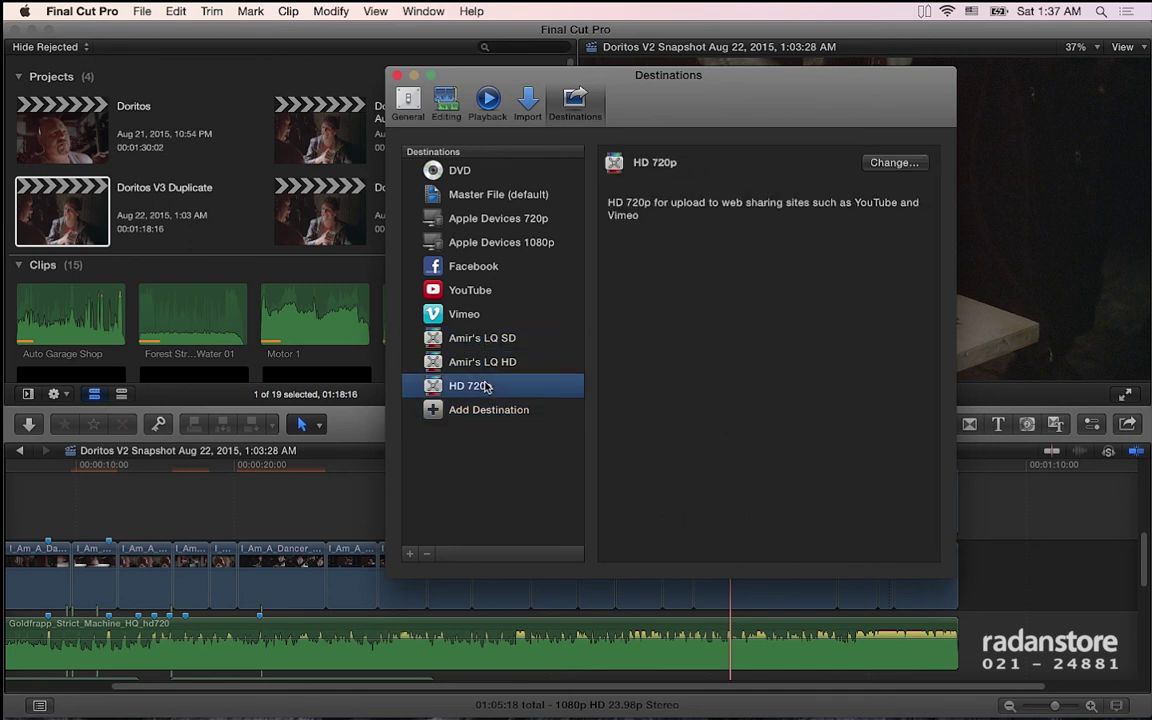
{"action": "left_click", "coordinate": [494, 340]}
{"action": "left_click", "coordinate": [493, 362]}
{"action": "left_click", "coordinate": [492, 386]}
{"action": "left_click", "coordinate": [450, 362]}
{"action": "left_click", "coordinate": [450, 338]}
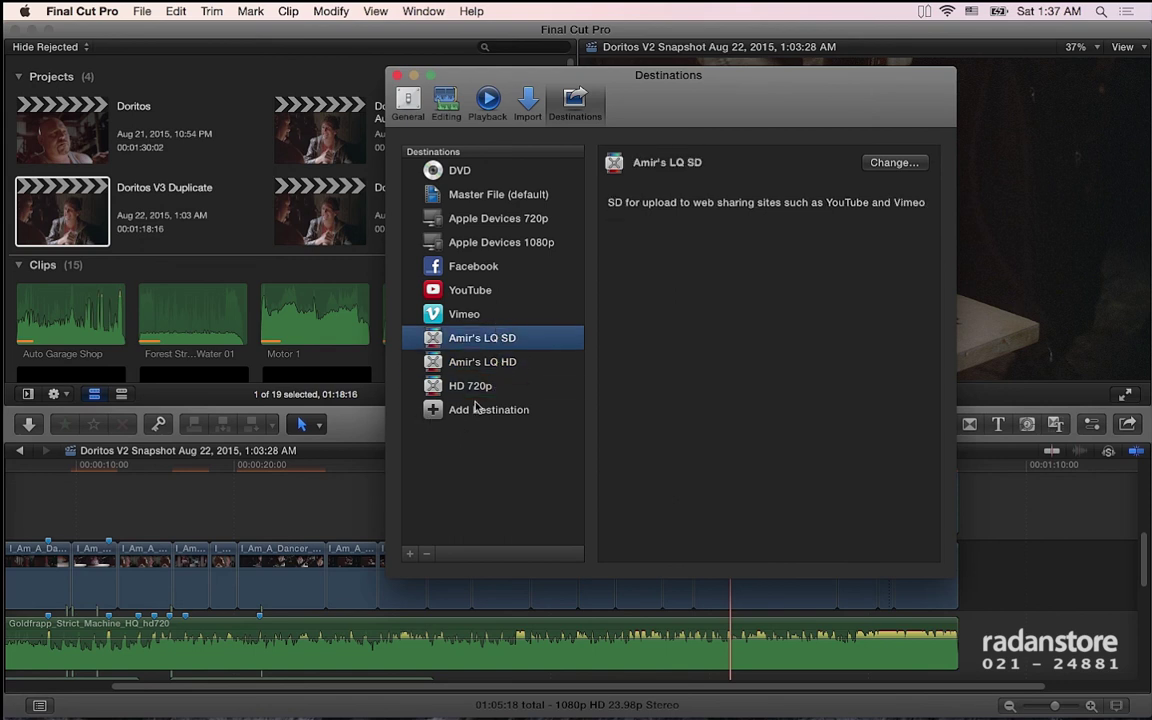
Review the Apple Devices 720p and 1080p and HD 720p destinations, then show DVD's settings
{"action": "left_click", "coordinate": [496, 222]}
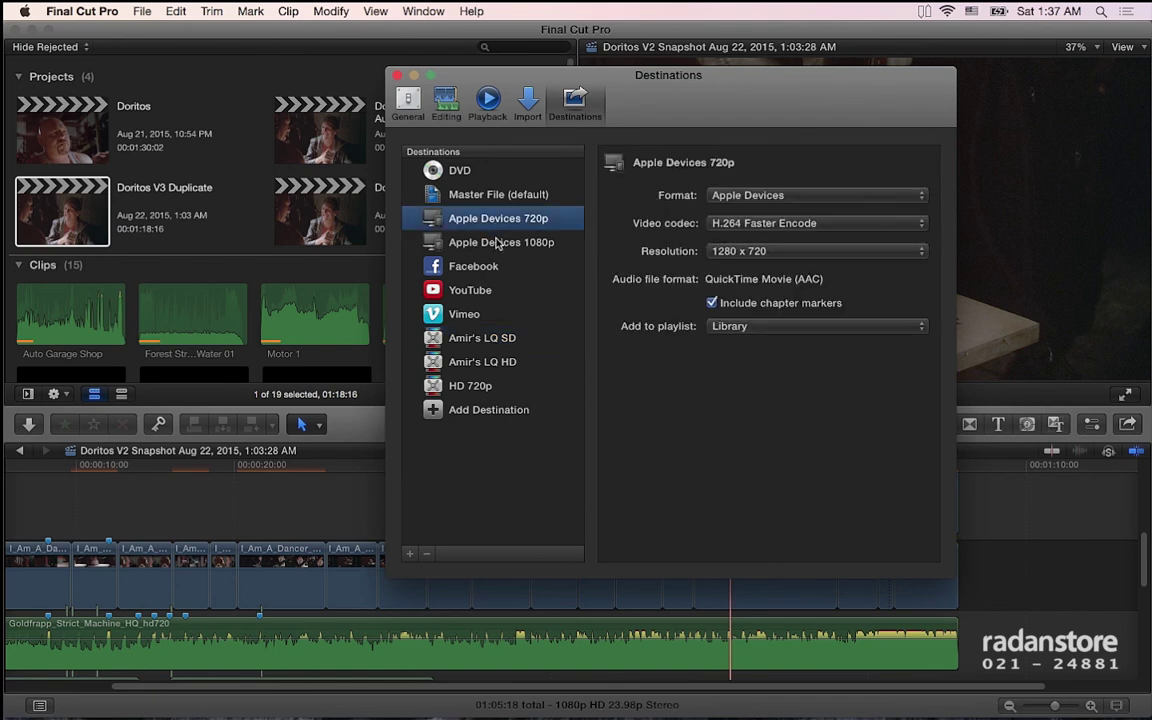
{"action": "left_click", "coordinate": [497, 245]}
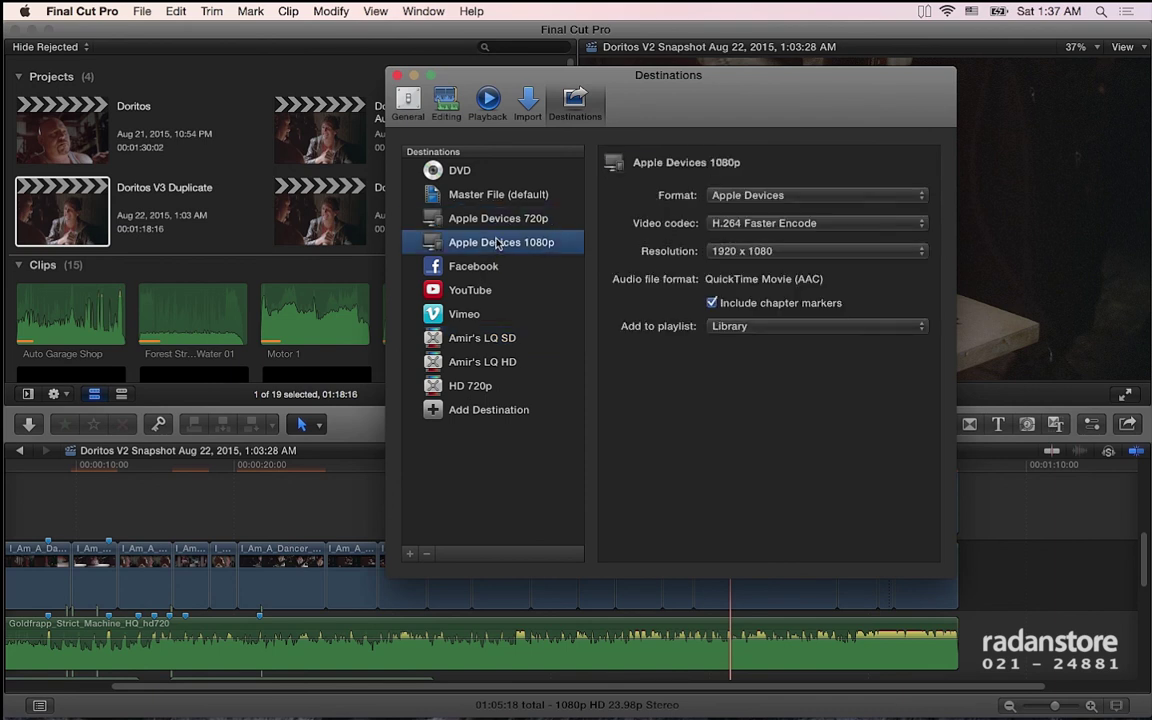
{"action": "left_click", "coordinate": [546, 224]}
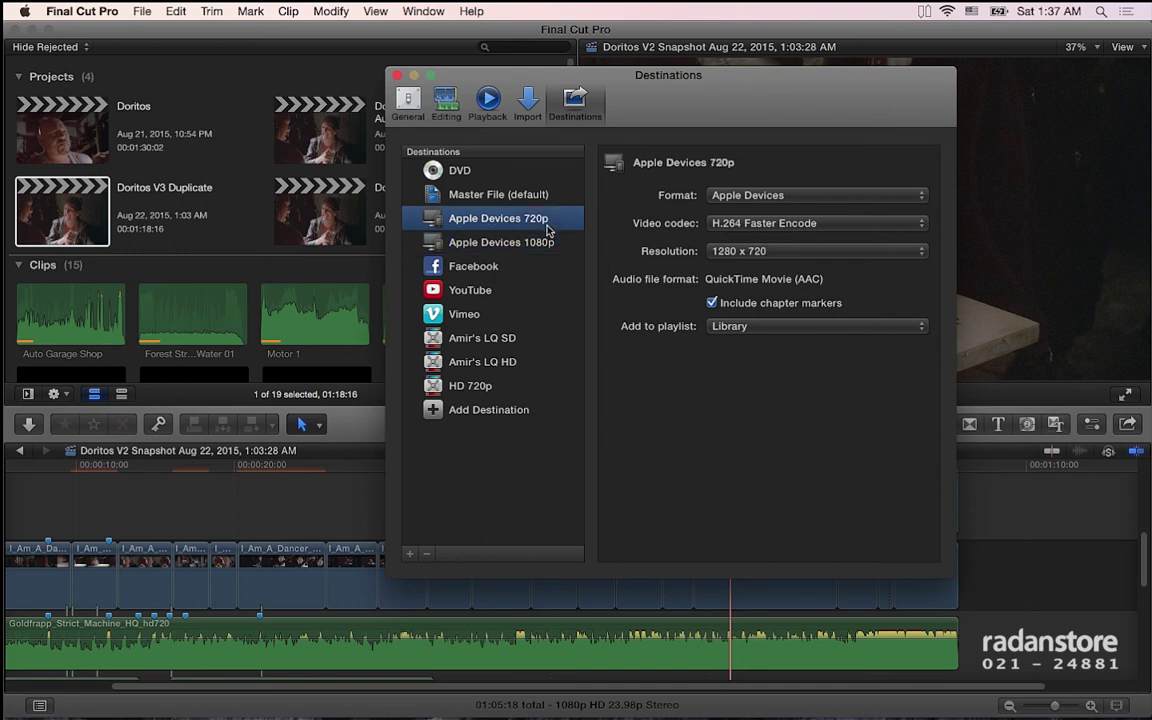
{"action": "left_click", "coordinate": [491, 392]}
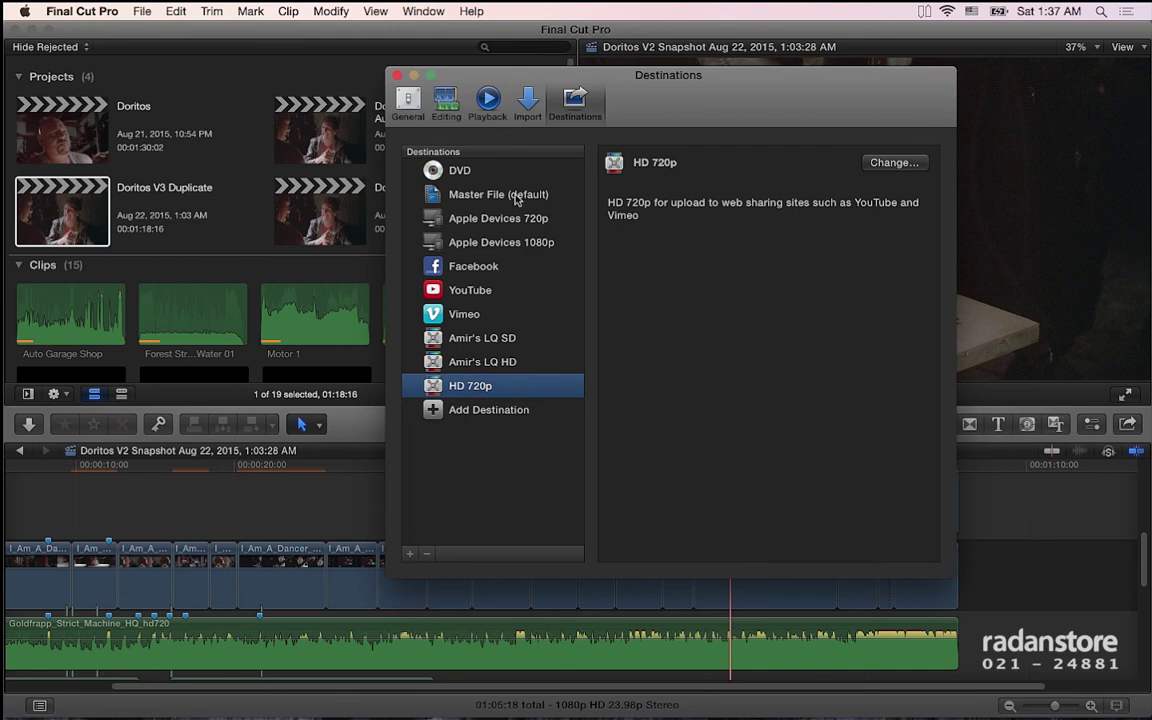
{"action": "left_click", "coordinate": [487, 174]}
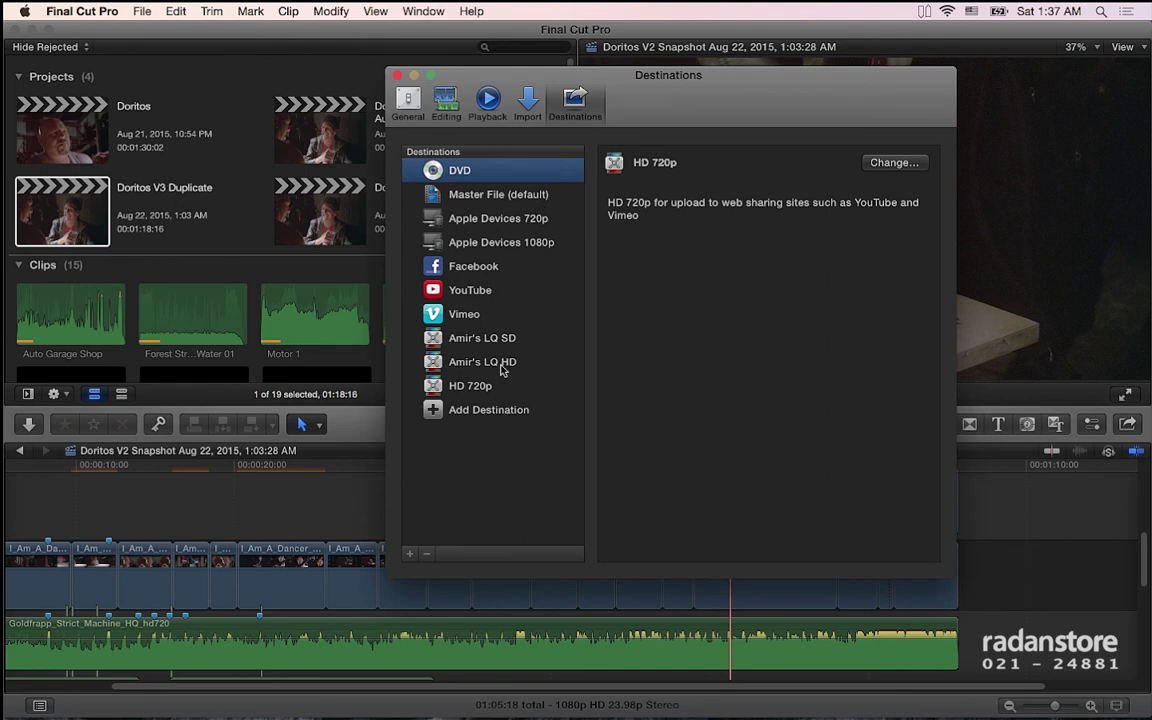
Review the DVD destination's Output Device choices, leaving the device unchanged
{"action": "left_click", "coordinate": [502, 366]}
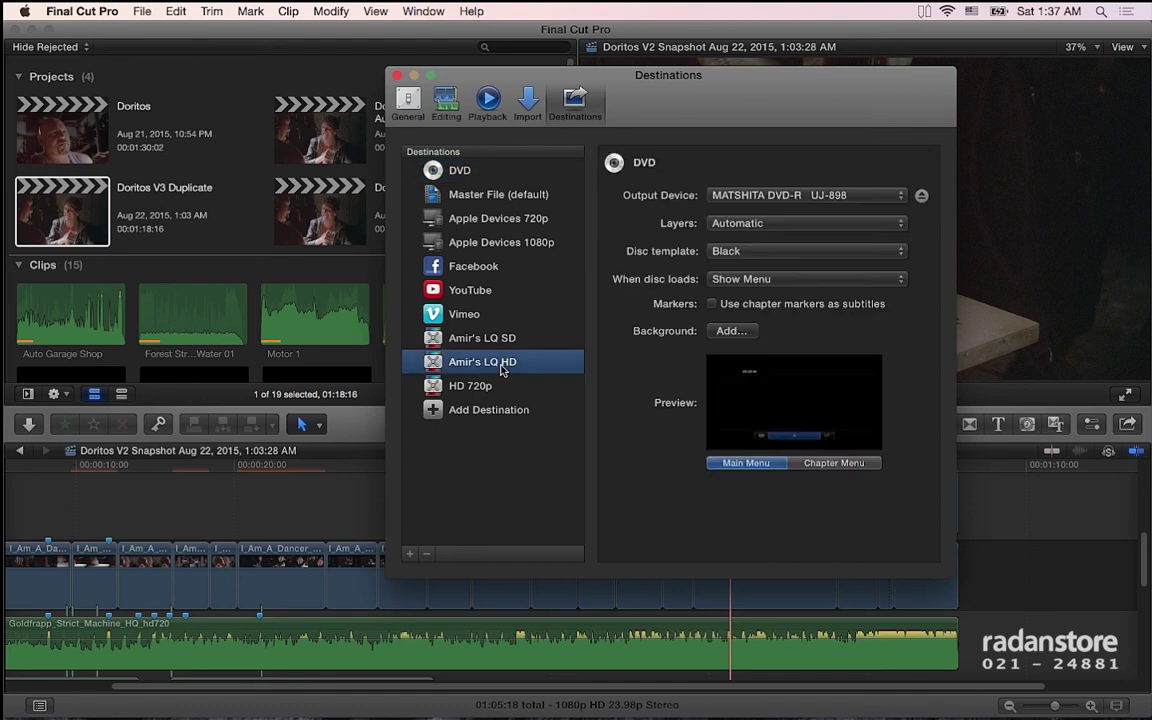
{"action": "left_click", "coordinate": [501, 168]}
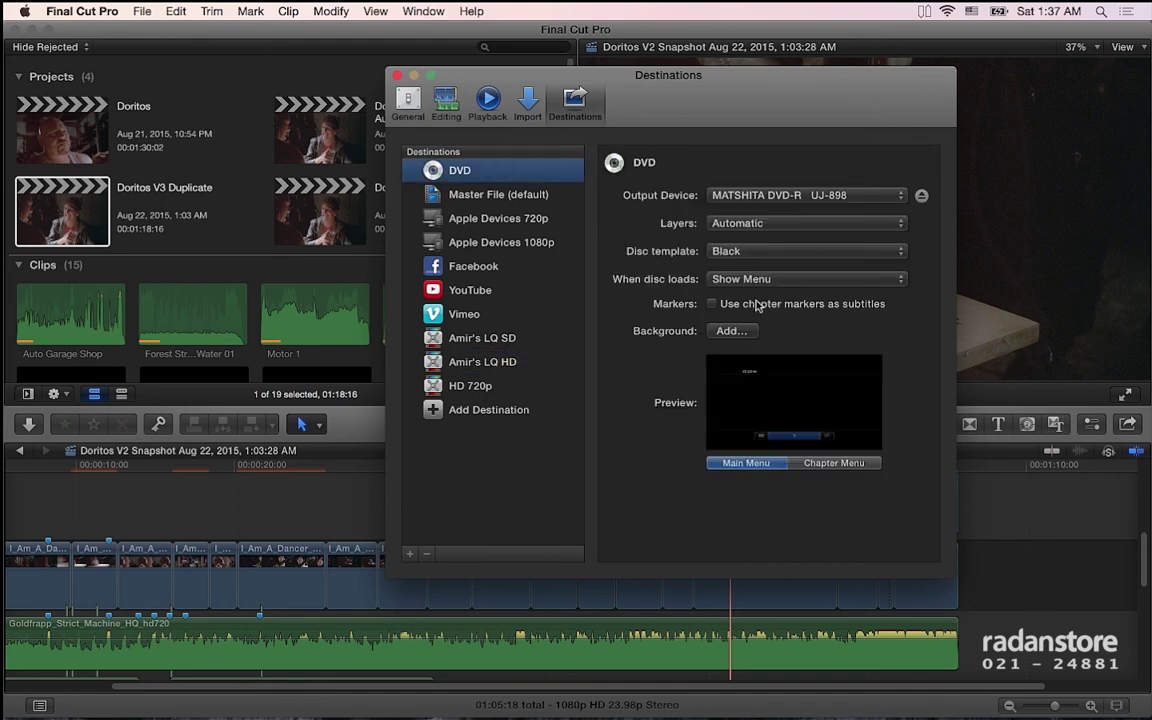
{"action": "left_click", "coordinate": [872, 196]}
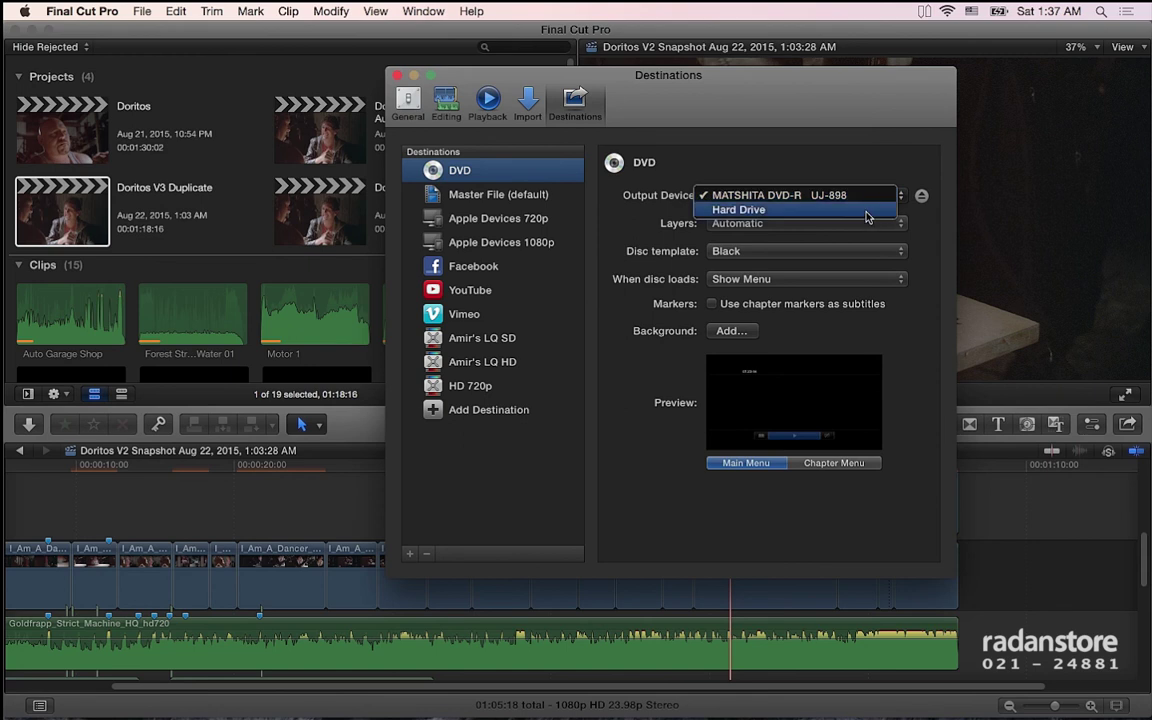
{"action": "left_click", "coordinate": [933, 252]}
{"action": "left_click", "coordinate": [870, 204]}
{"action": "left_click", "coordinate": [758, 240]}
Leave Layers at Automatic, preview the Chapter Menu, and show the Add Destination types
{"action": "left_click", "coordinate": [758, 225]}
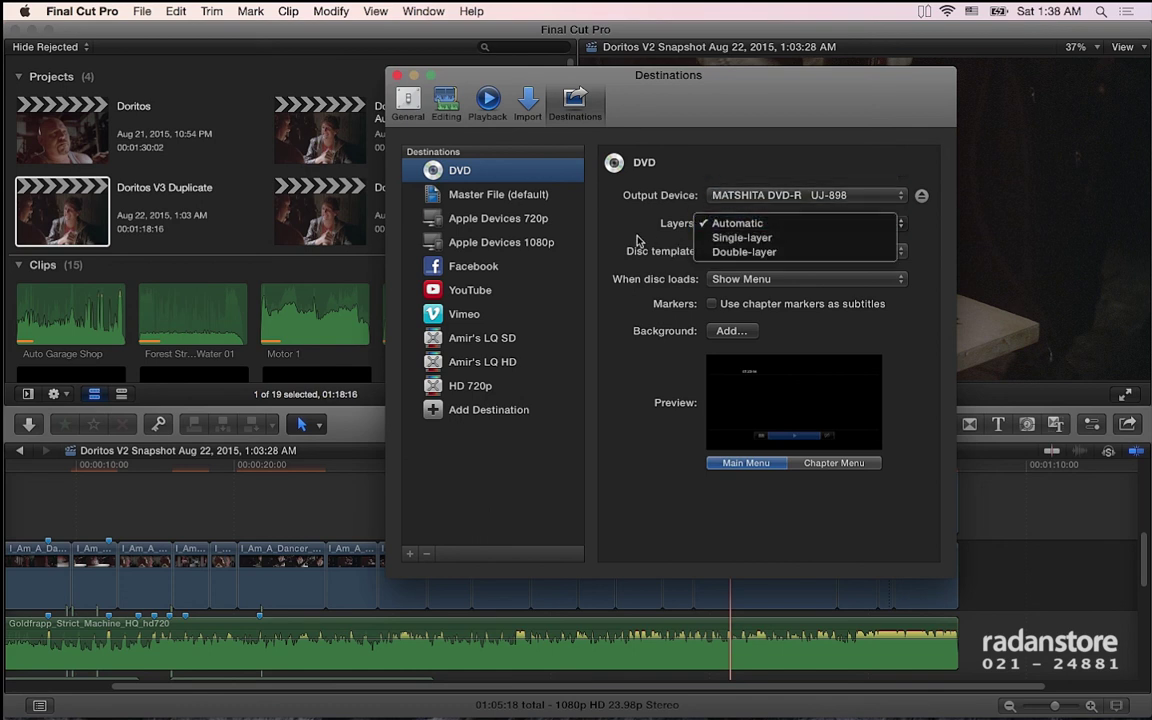
{"action": "left_click", "coordinate": [575, 283]}
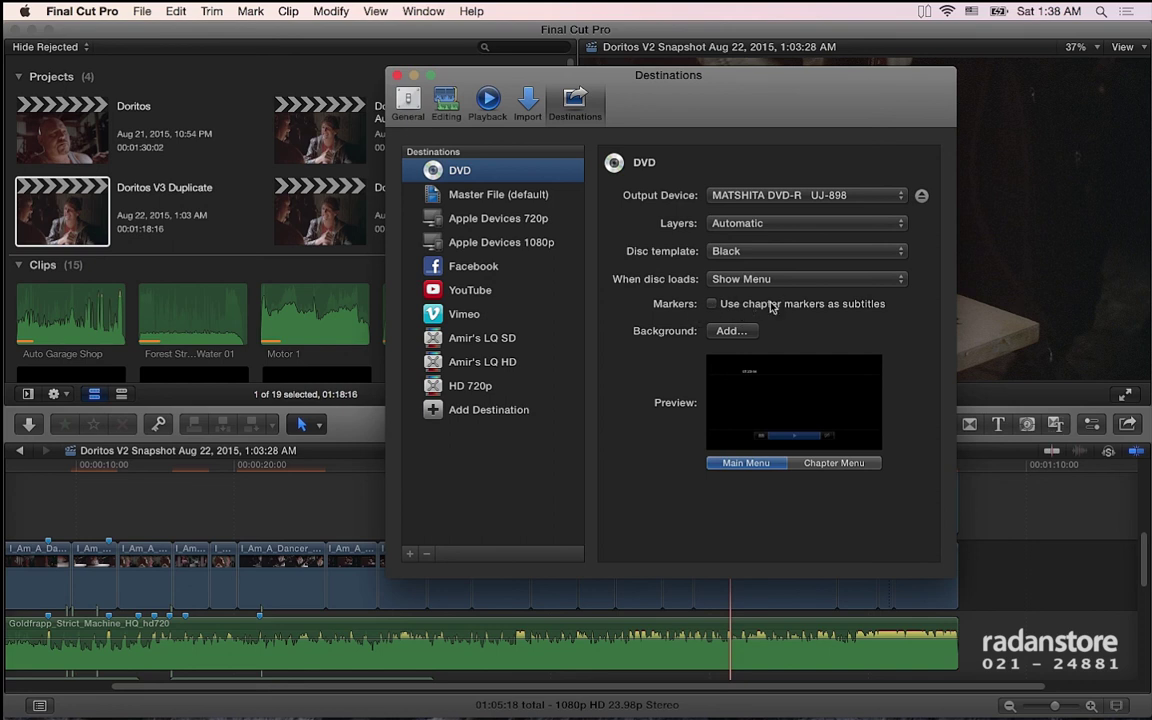
{"action": "left_click", "coordinate": [805, 464]}
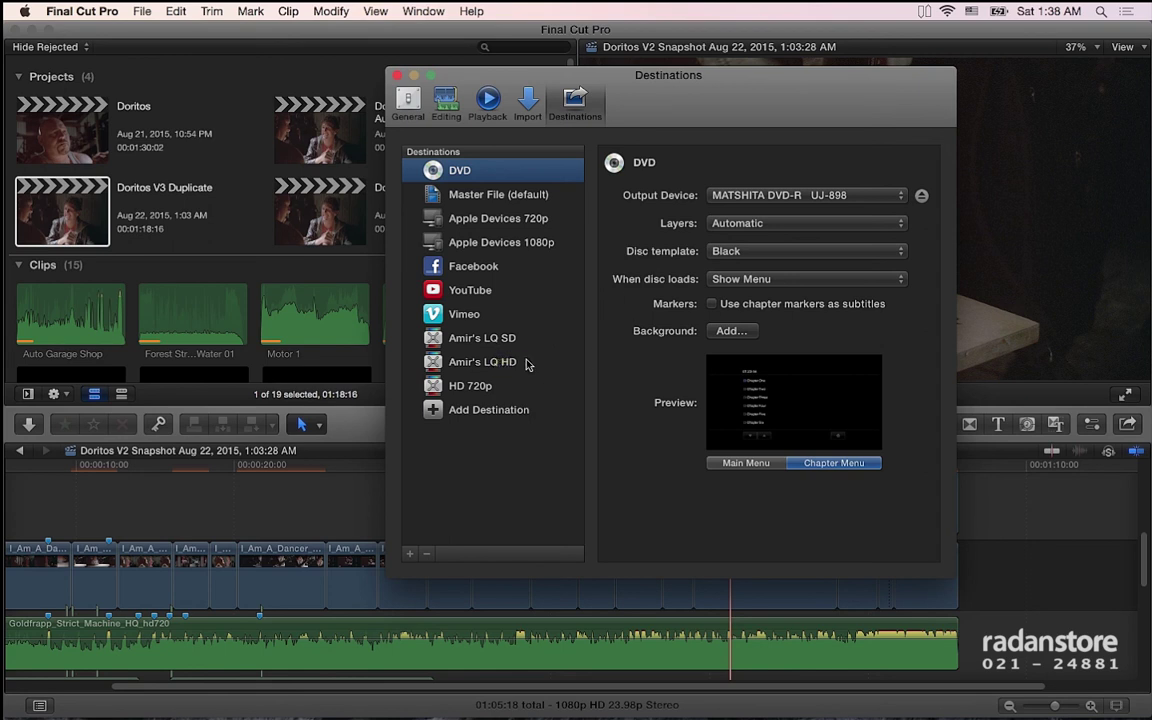
{"action": "left_click", "coordinate": [468, 409]}
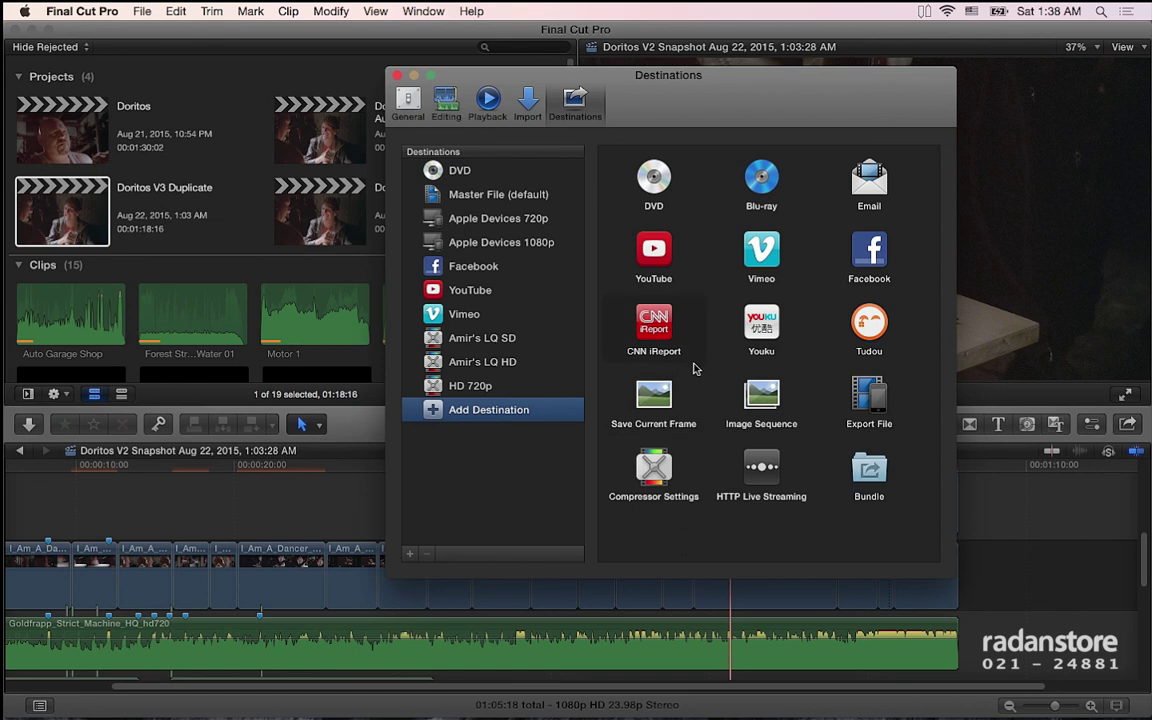
Start a Compressor Settings destination and expand the MPEG Files preset group
{"action": "double_click", "coordinate": [661, 483]}
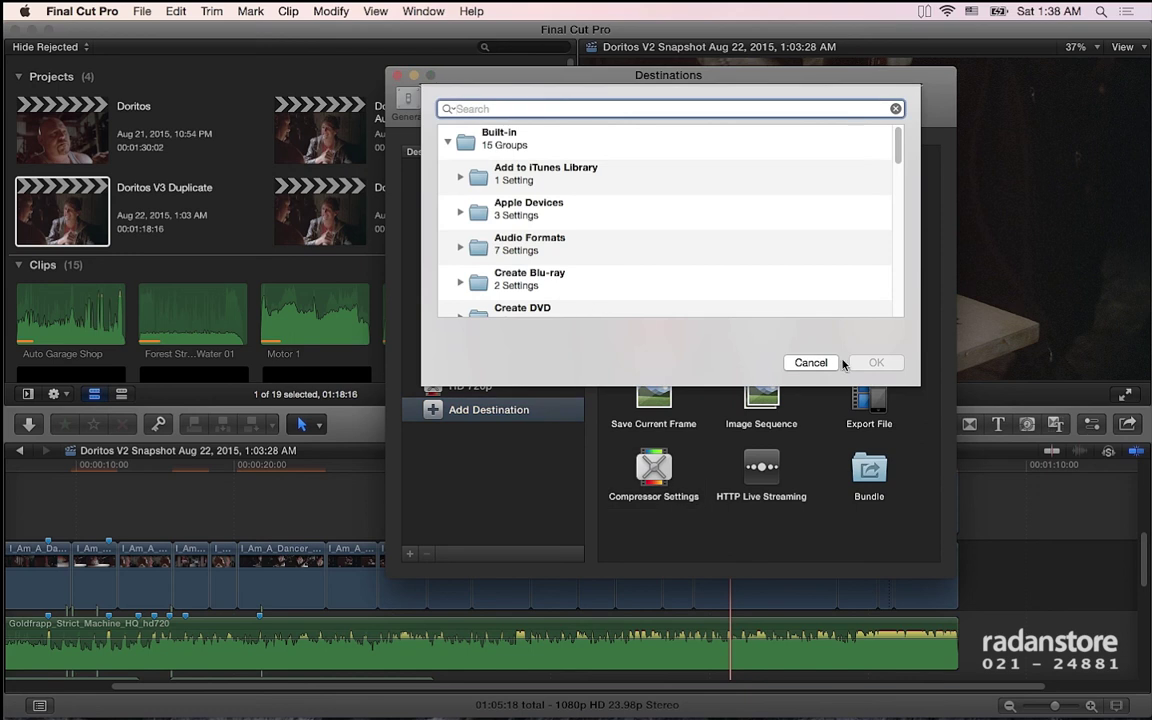
{"action": "scroll", "coordinate": [681, 301], "scroll_direction": "down", "scroll_amount": 3}
{"action": "scroll", "coordinate": [681, 301], "scroll_direction": "down", "scroll_amount": 4}
{"action": "scroll", "coordinate": [678, 299], "scroll_direction": "down", "scroll_amount": 3}
{"action": "scroll", "coordinate": [678, 299], "scroll_direction": "down", "scroll_amount": 2}
{"action": "scroll", "coordinate": [678, 299], "scroll_direction": "up", "scroll_amount": 10}
{"action": "scroll", "coordinate": [678, 299], "scroll_direction": "down", "scroll_amount": 1}
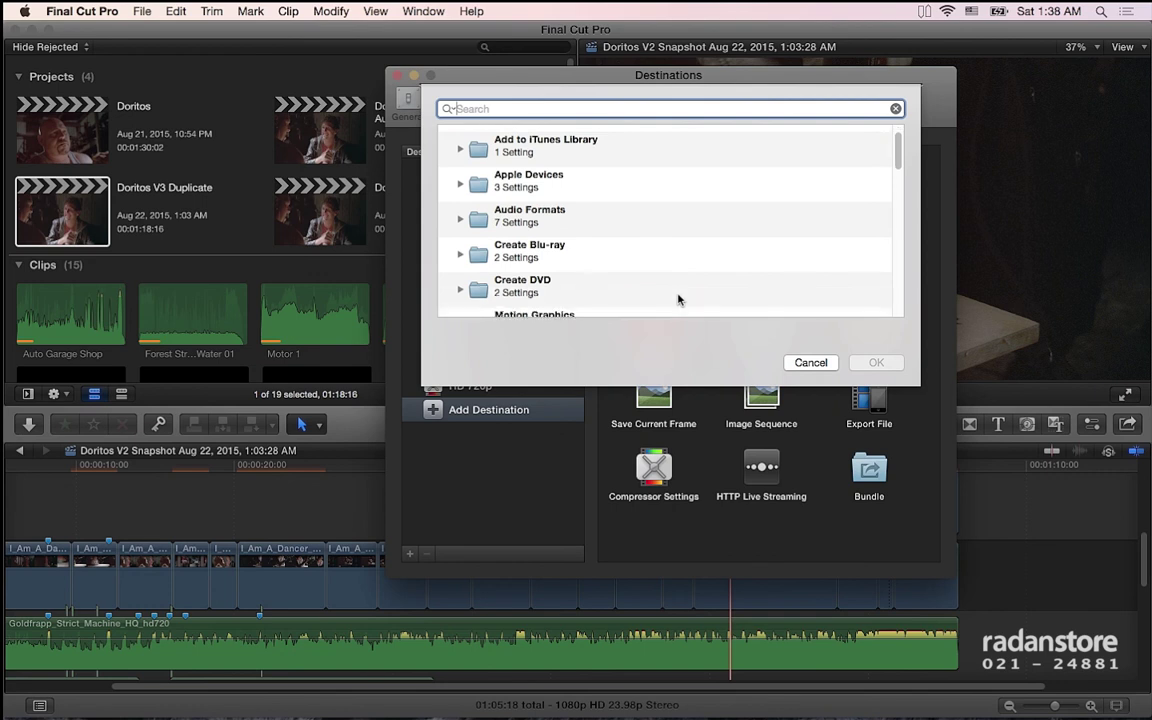
{"action": "scroll", "coordinate": [678, 299], "scroll_direction": "down", "scroll_amount": 5}
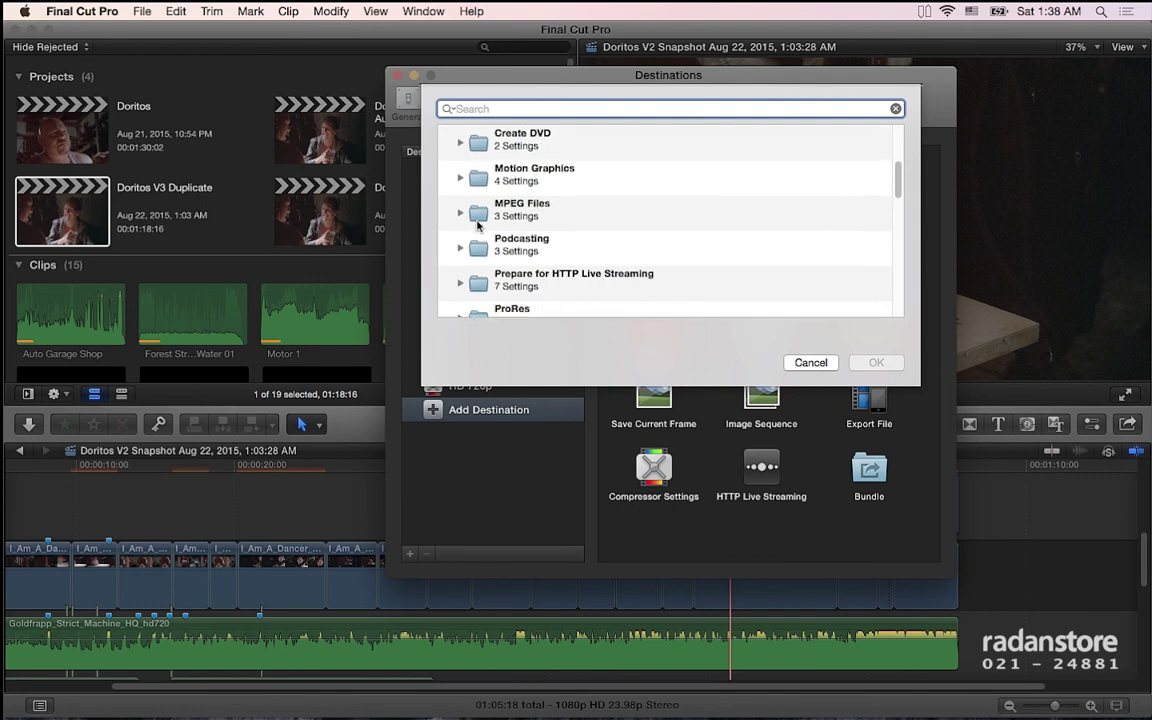
{"action": "scroll", "coordinate": [477, 226], "scroll_direction": "down", "scroll_amount": 1}
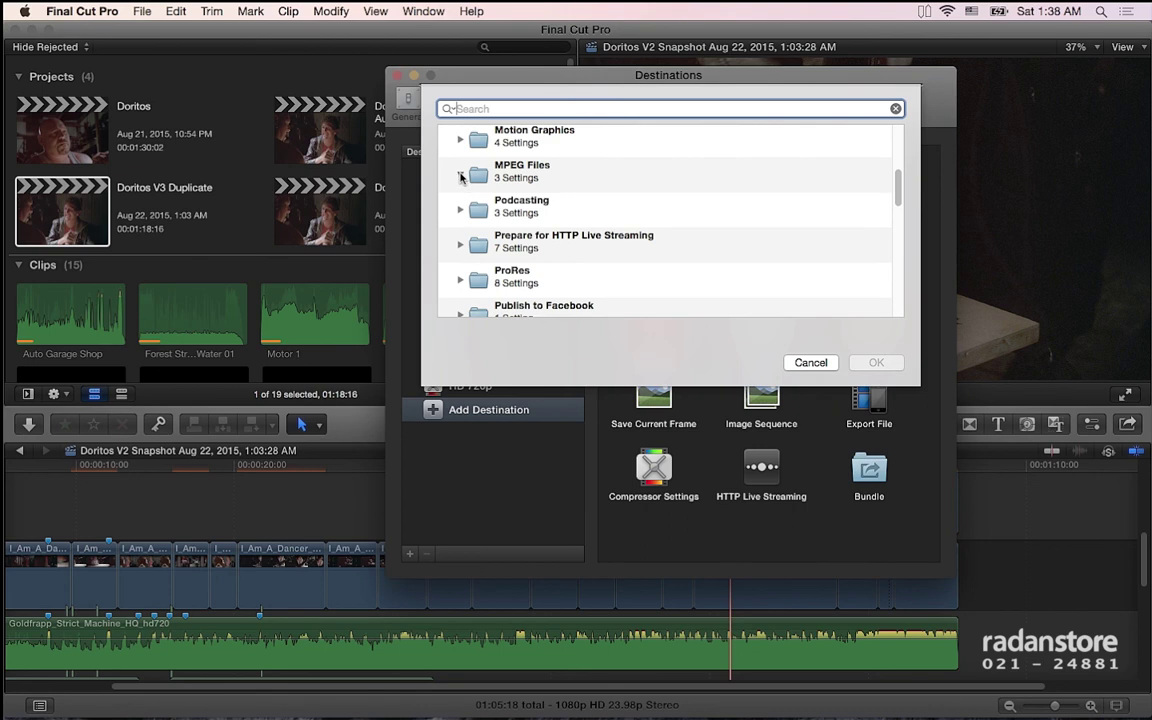
{"action": "left_click", "coordinate": [461, 176]}
{"action": "scroll", "coordinate": [555, 235], "scroll_direction": "down", "scroll_amount": 1}
Compare the MPEG-2 presets, choose MPEG-2 422 Program stream, 15 Mbps, and confirm with OK
{"action": "left_click", "coordinate": [556, 277]}
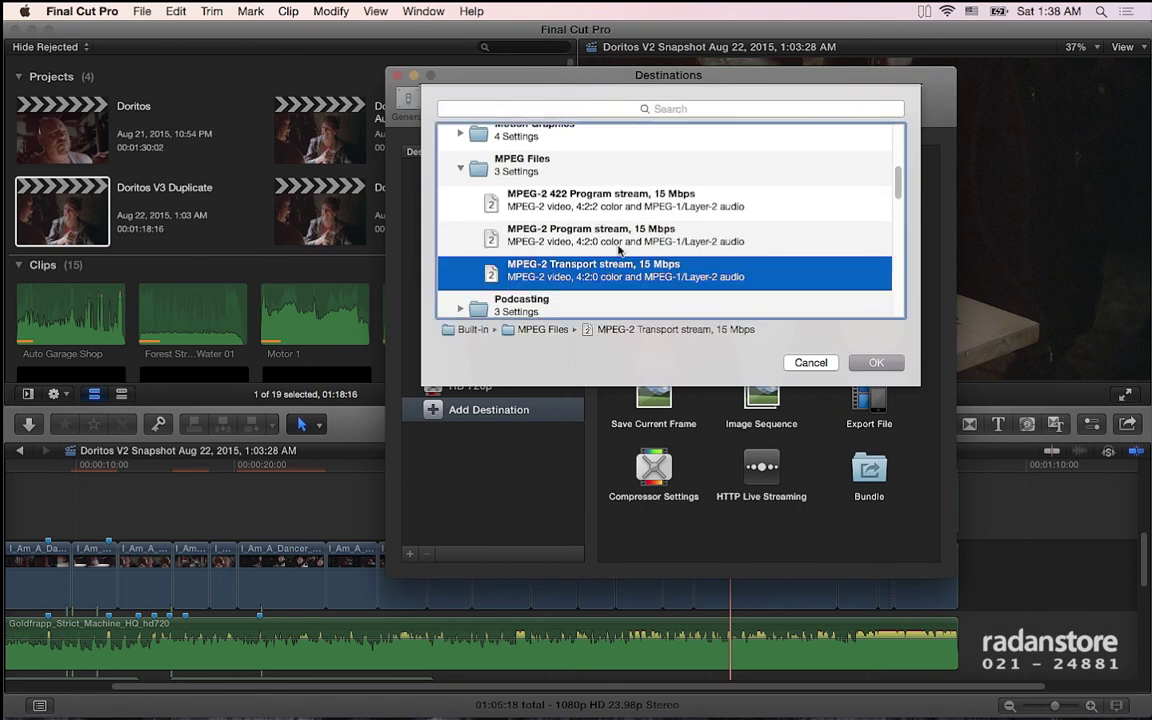
{"action": "left_click", "coordinate": [619, 208]}
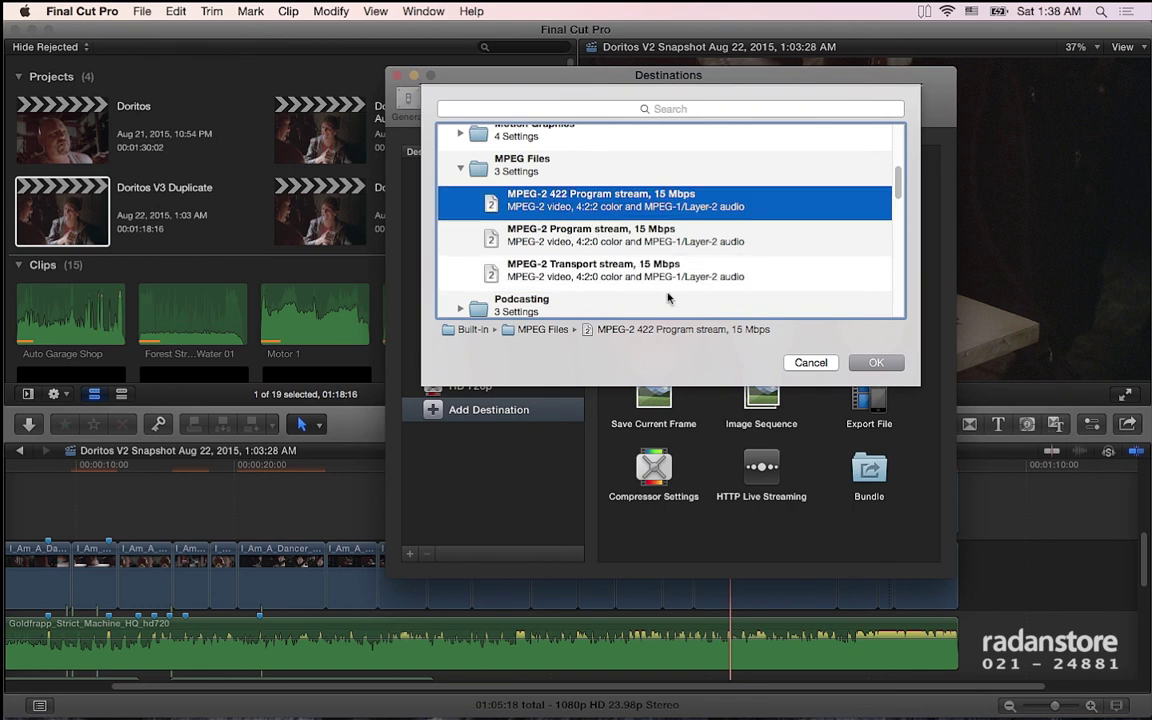
{"action": "left_click", "coordinate": [600, 240]}
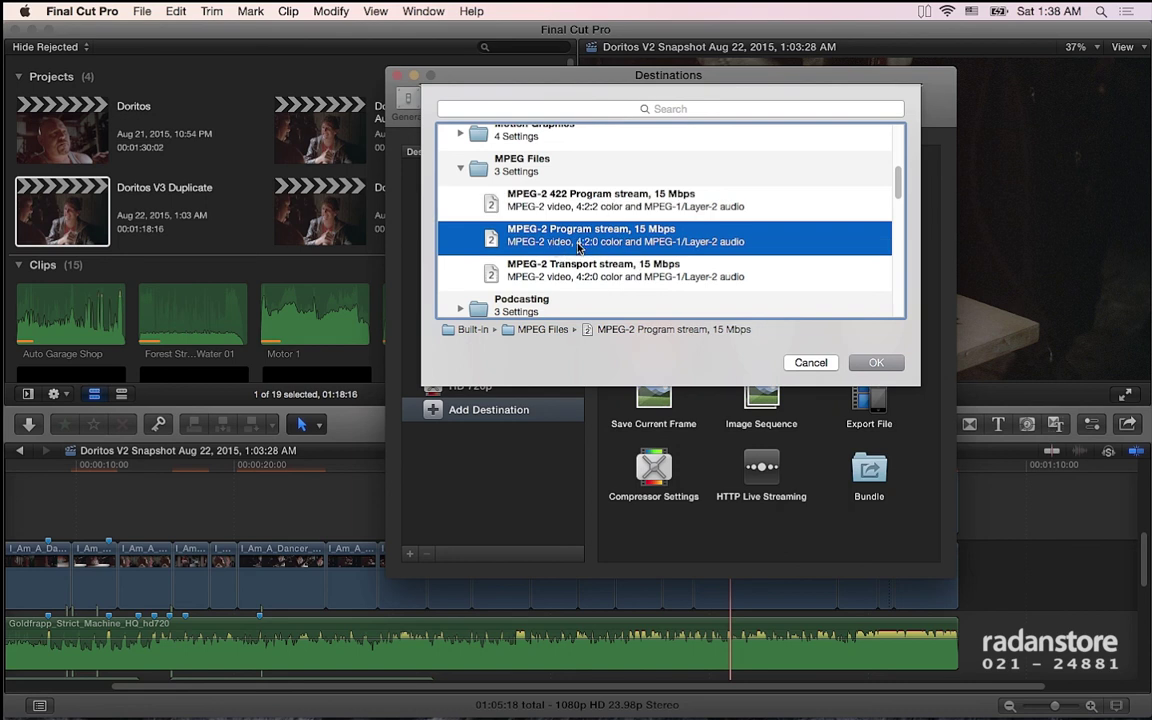
{"action": "left_click", "coordinate": [606, 209]}
{"action": "left_click", "coordinate": [606, 232]}
{"action": "left_click", "coordinate": [606, 209]}
{"action": "left_click", "coordinate": [606, 229]}
{"action": "left_click", "coordinate": [606, 200]}
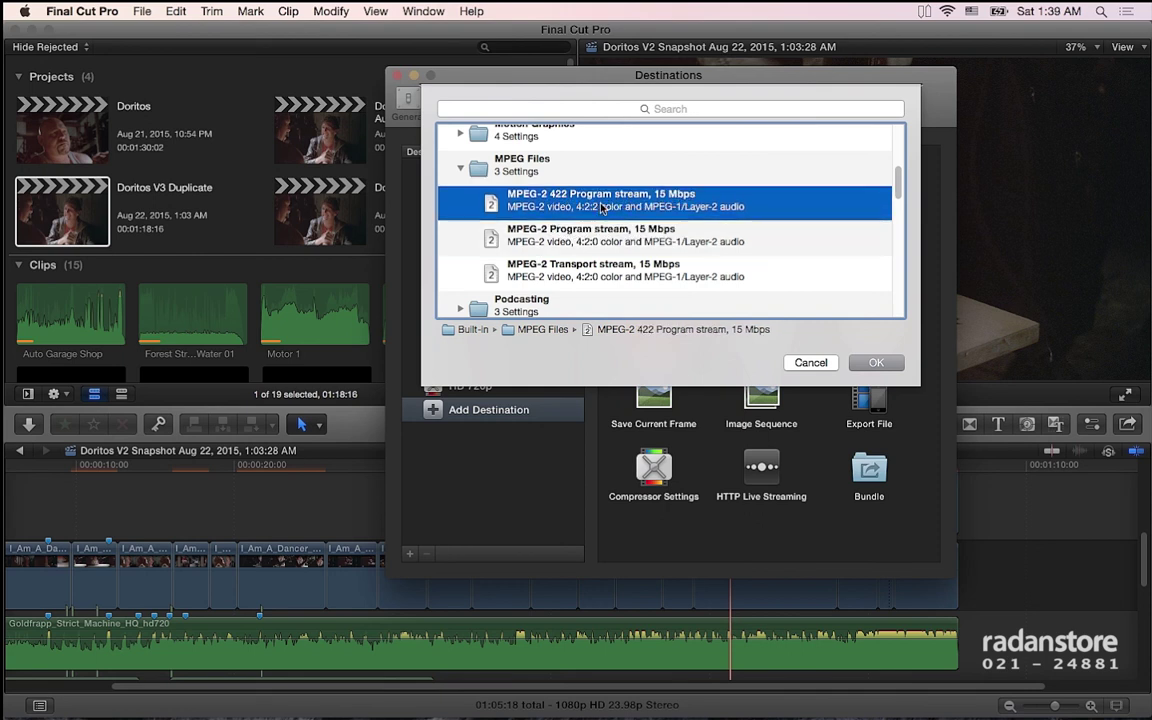
{"action": "left_click", "coordinate": [876, 362]}
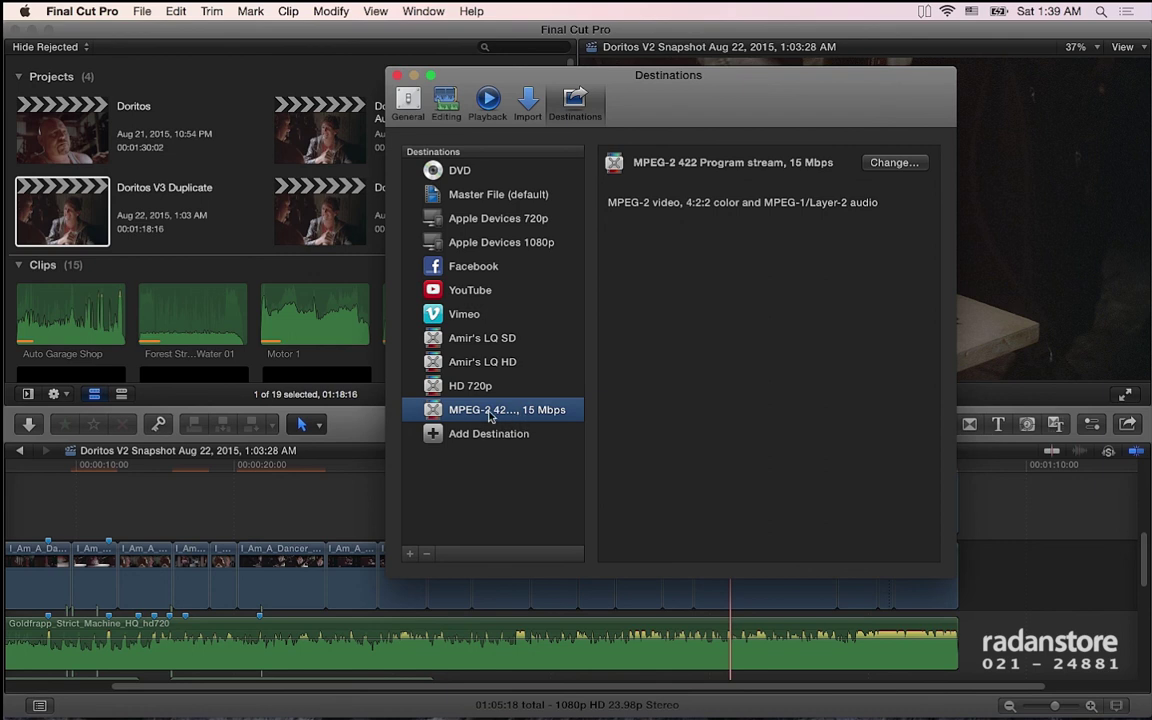
Check the File > Share list for the new destination and close the Destinations preferences
{"action": "left_click", "coordinate": [137, 11]}
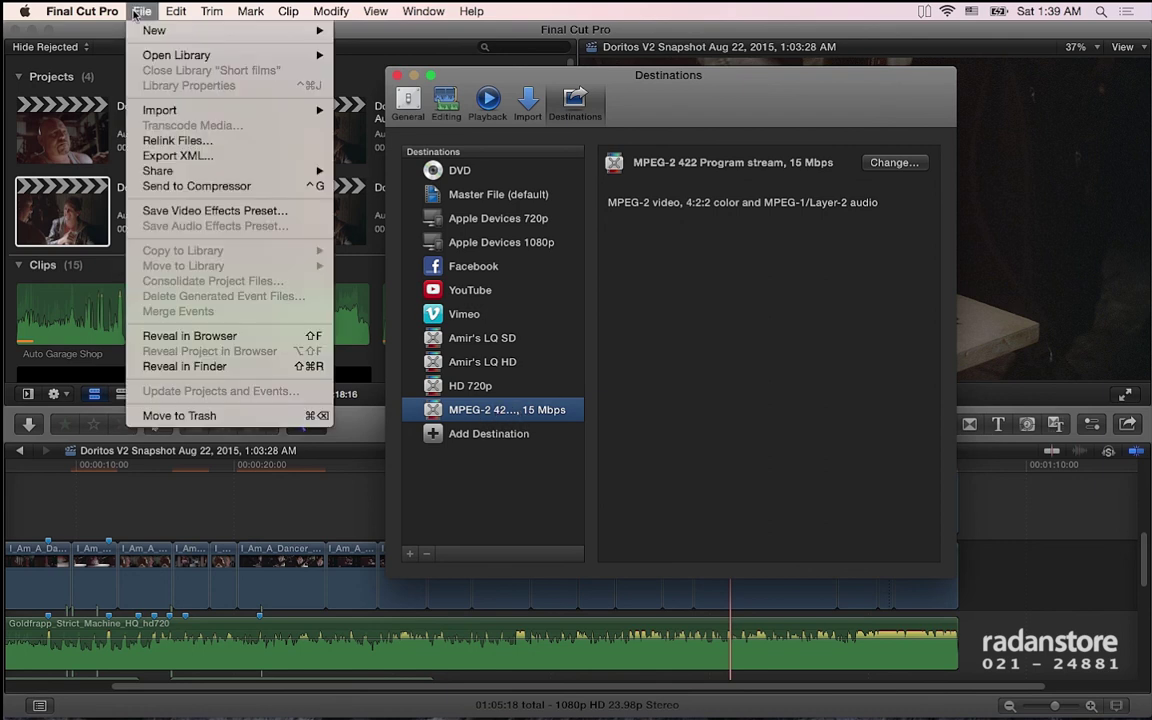
{"action": "mouse_move", "coordinate": [250, 175]}
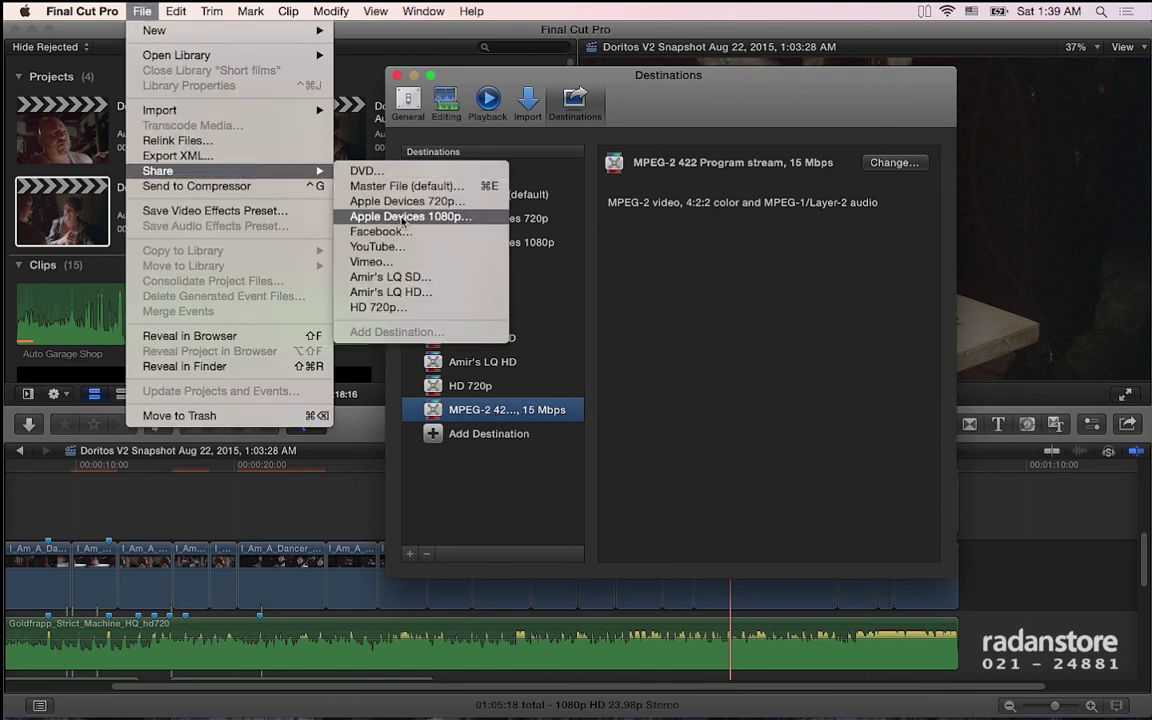
{"action": "left_click", "coordinate": [560, 290]}
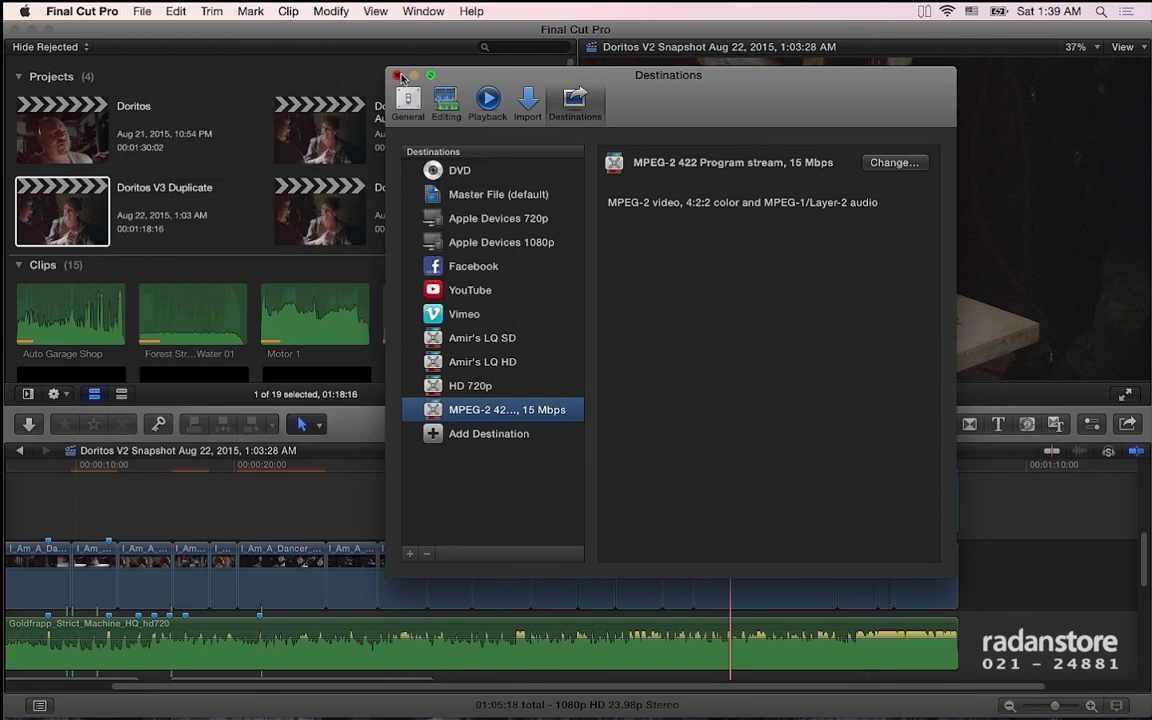
{"action": "left_click", "coordinate": [397, 75]}
Confirm MPEG-2 422 appears under the toolbar Share button and in File > Share
{"action": "left_click", "coordinate": [1130, 426]}
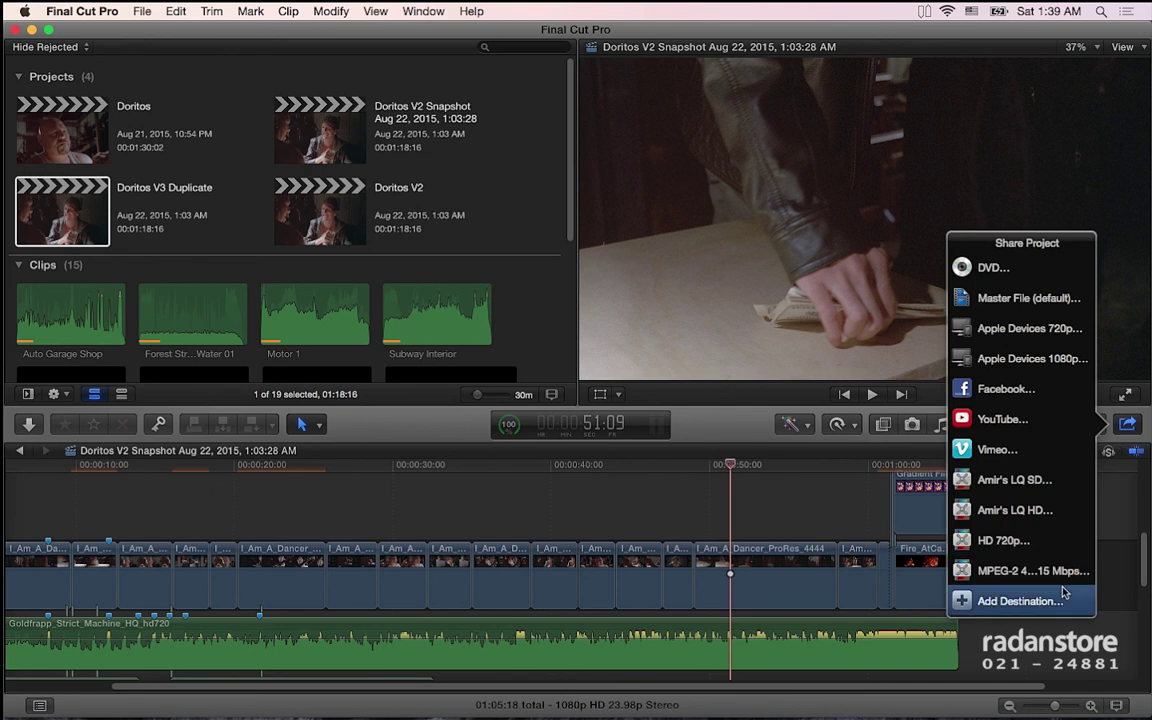
{"action": "left_click", "coordinate": [636, 388]}
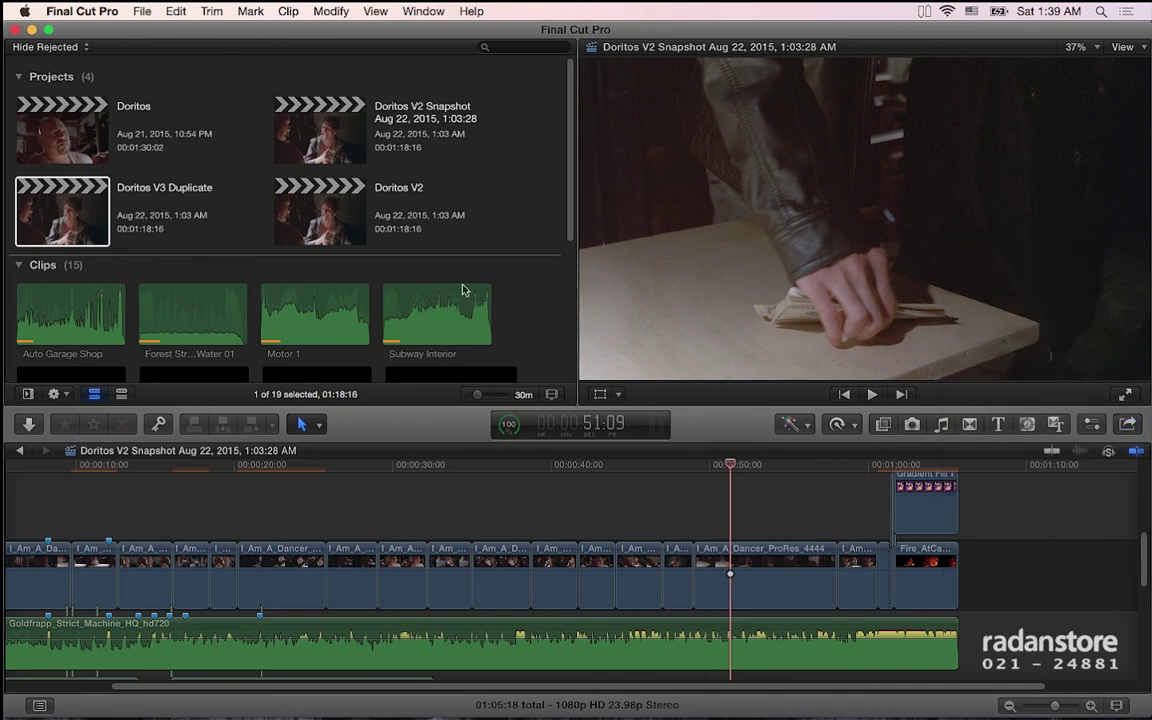
{"action": "left_click", "coordinate": [141, 12]}
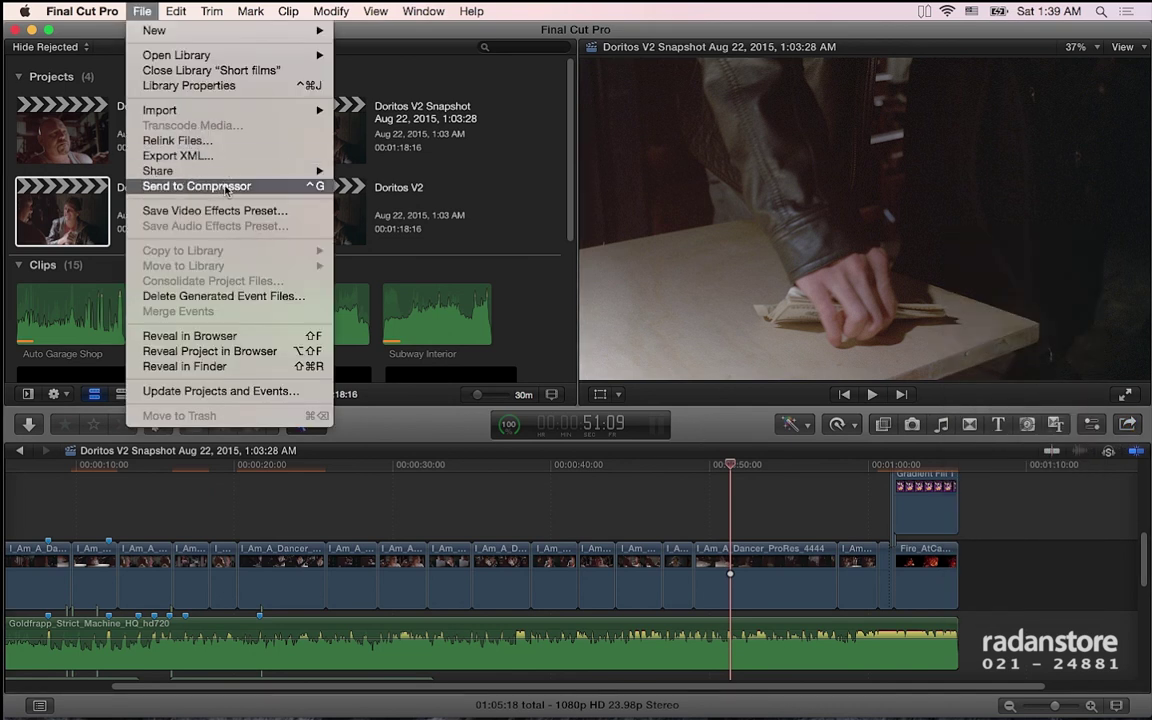
{"action": "mouse_move", "coordinate": [202, 170]}
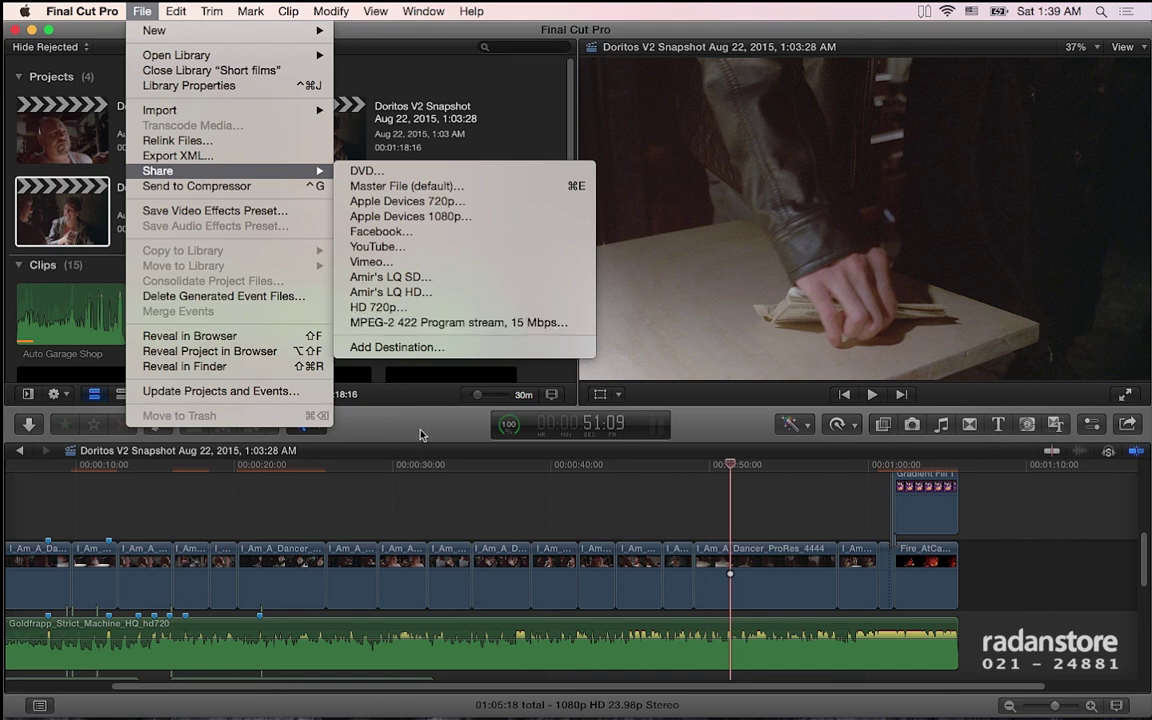
{"action": "left_click", "coordinate": [420, 435]}
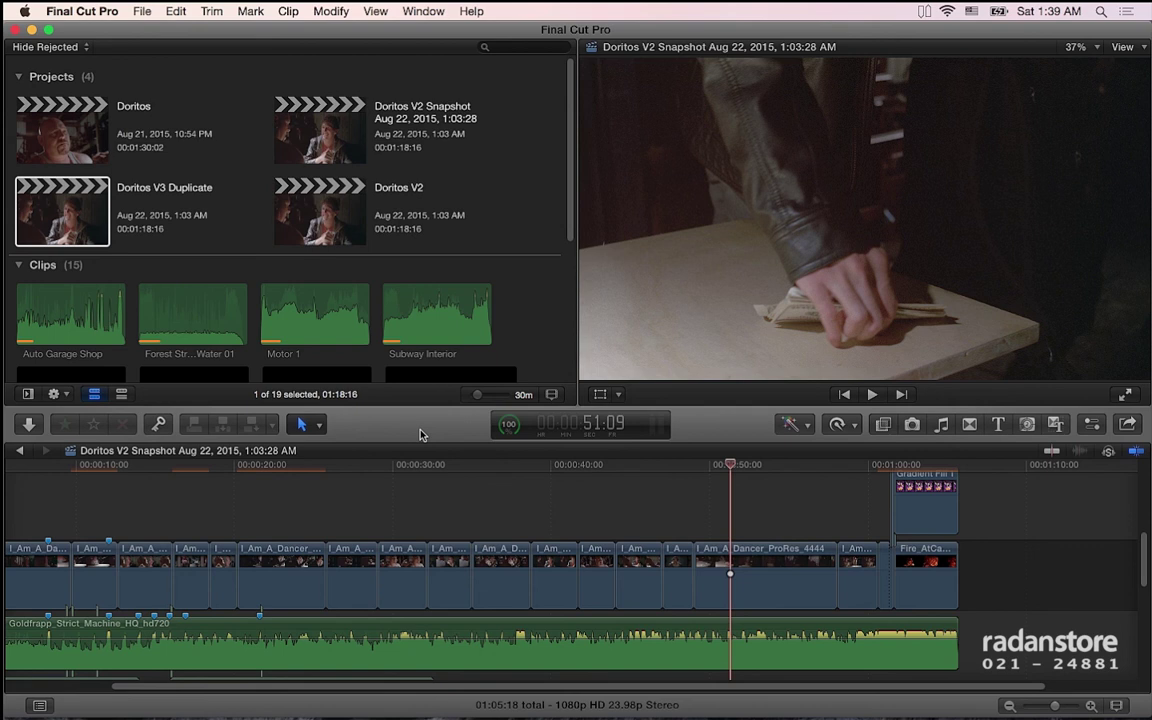